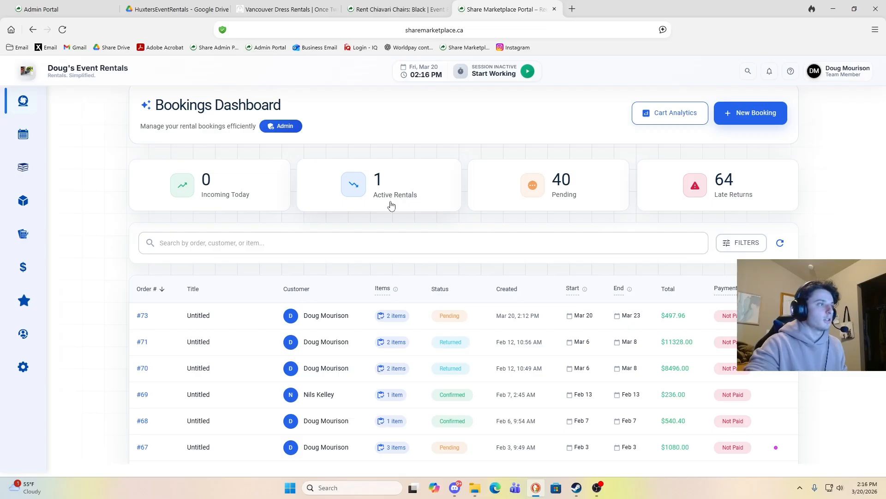
Step: Look over the bookings list and open the newest pending booking, created Mar 20, 2:12 PM
scroll(392, 203, up, 2)
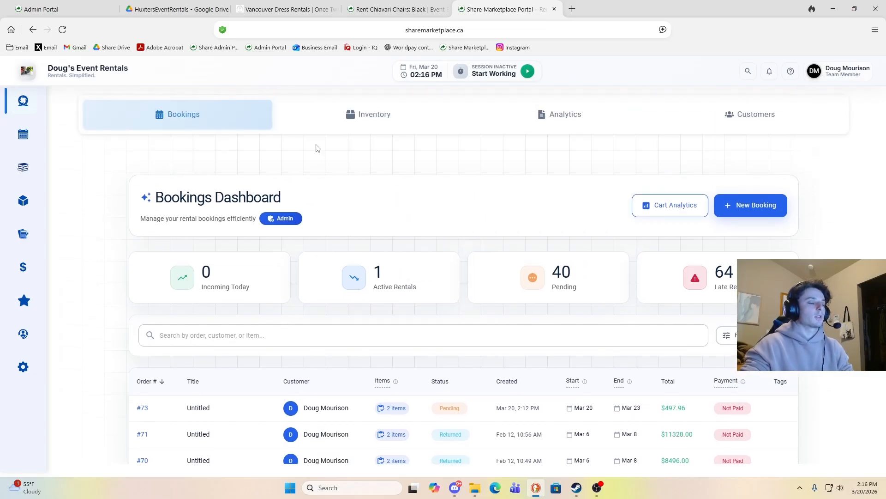
scroll(271, 126, down, 1)
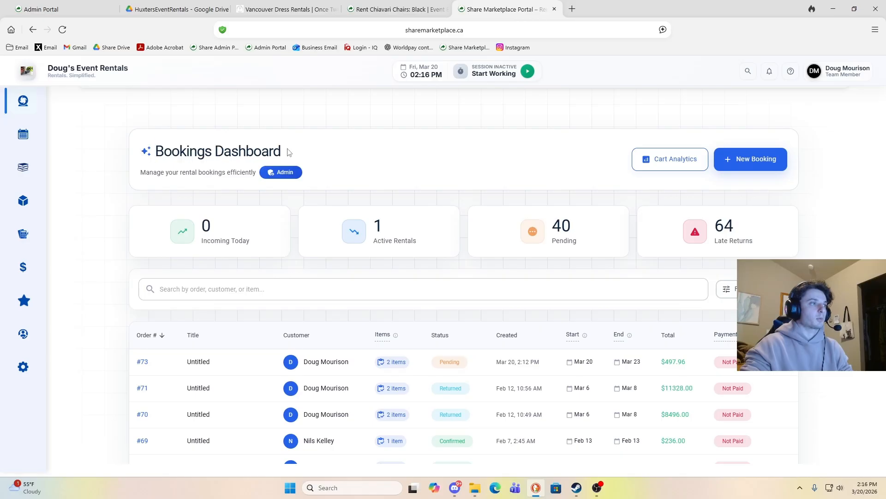
scroll(301, 154, down, 3)
drag(187, 213, 787, 224)
click(820, 226)
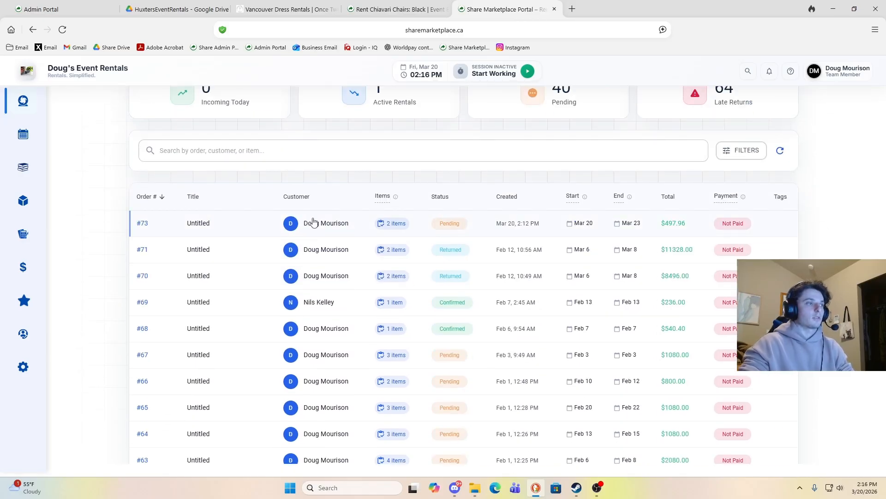
drag(307, 223, 364, 227)
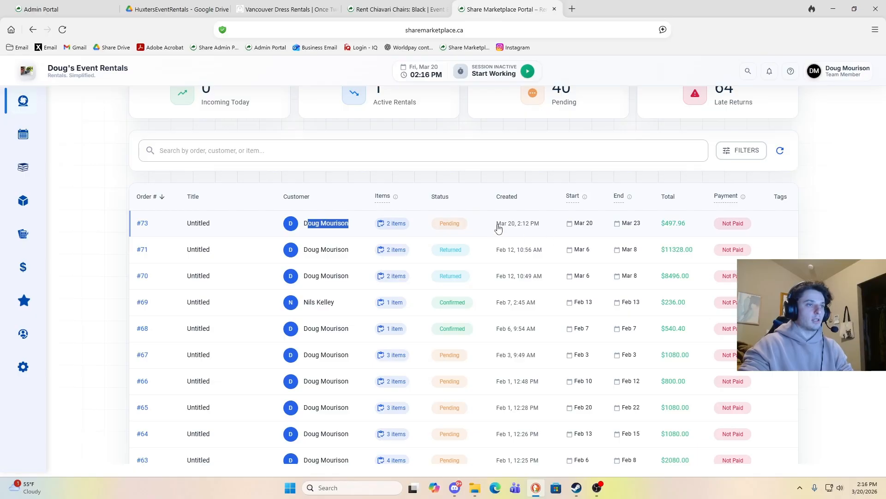
drag(496, 224, 546, 233)
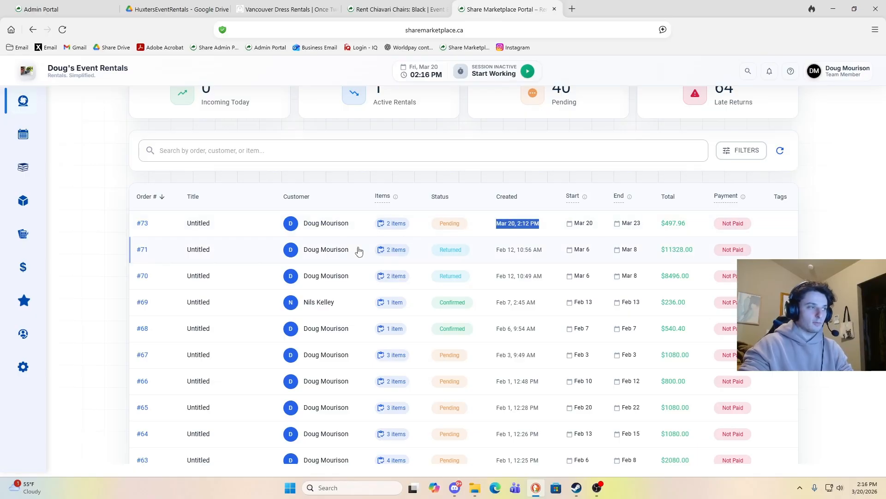
click(262, 225)
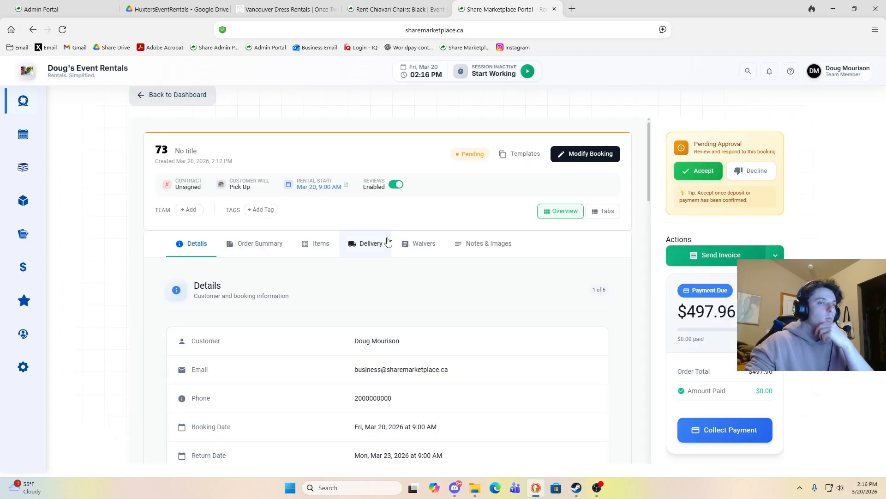
Step: Review the booking's overview page, including its customer contact details and its booking and return dates
scroll(376, 237, down, 1)
scroll(393, 230, up, 1)
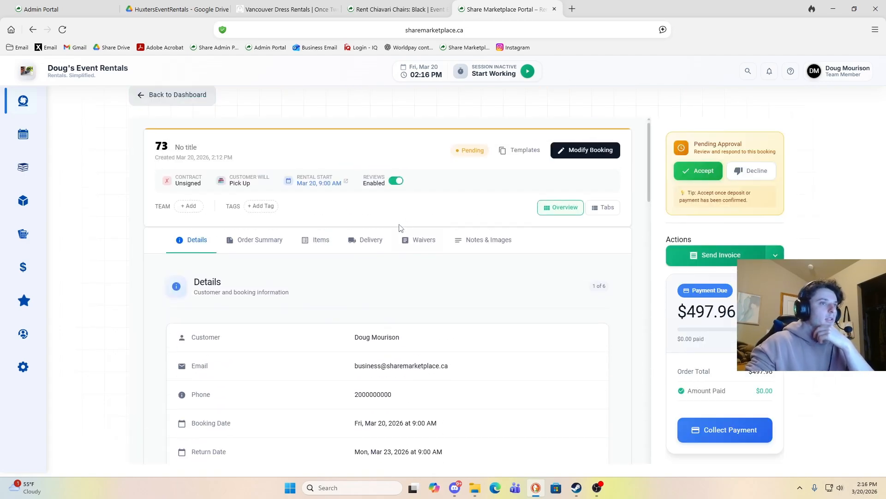
scroll(360, 263, down, 10)
scroll(363, 263, down, 15)
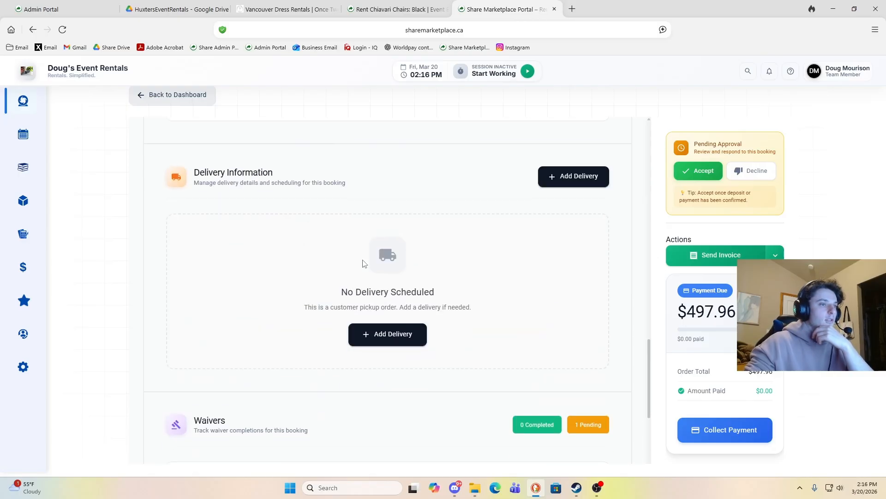
scroll(363, 260, up, 20)
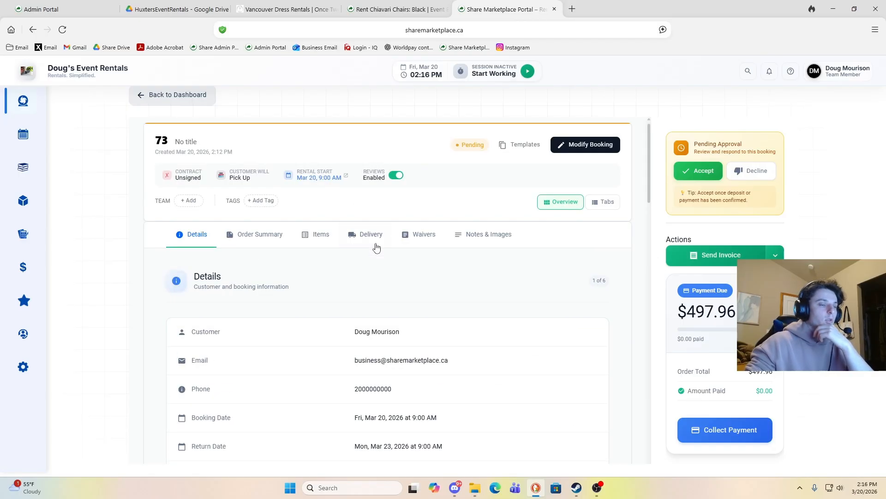
scroll(359, 262, down, 4)
drag(354, 146, 469, 287)
click(471, 289)
scroll(477, 277, up, 4)
scroll(478, 277, down, 8)
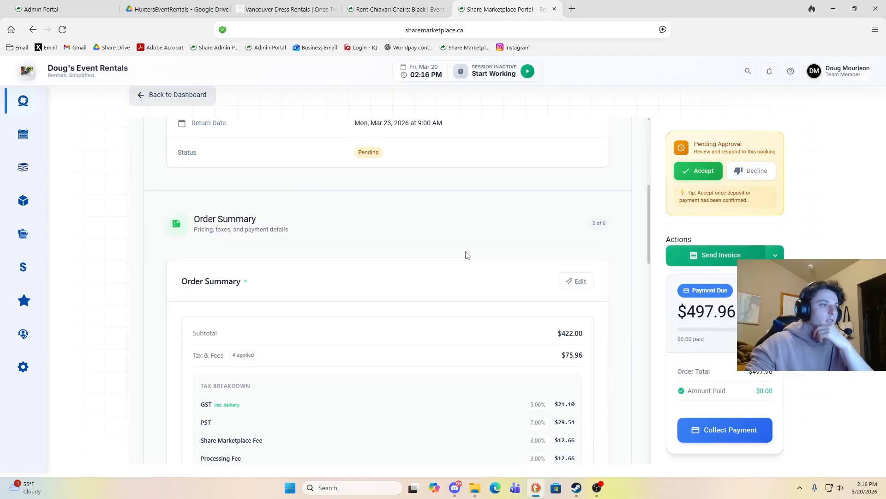
Step: Examine the booking's order summary with its tax breakdown and the prices of the booked items
drag(181, 235, 526, 345)
click(526, 344)
scroll(536, 312, down, 4)
drag(453, 204, 571, 360)
click(572, 357)
drag(563, 319, 602, 326)
scroll(564, 326, down, 5)
scroll(565, 329, down, 3)
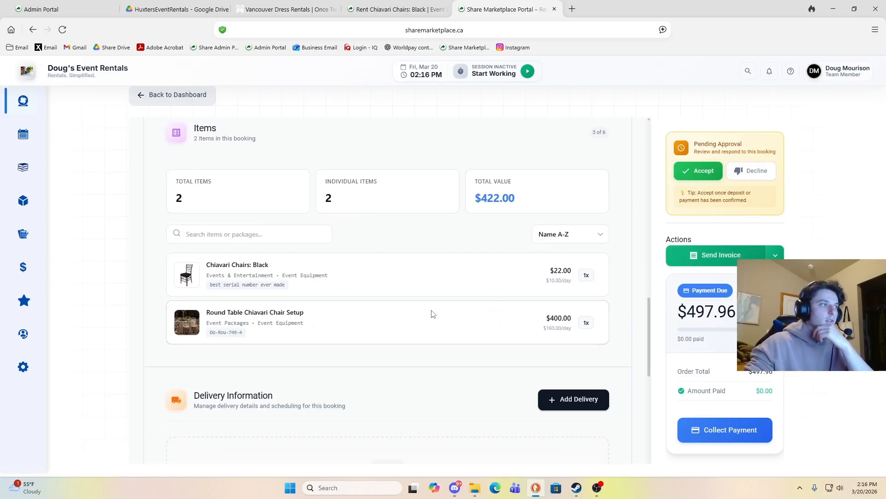
drag(519, 276, 573, 322)
click(573, 322)
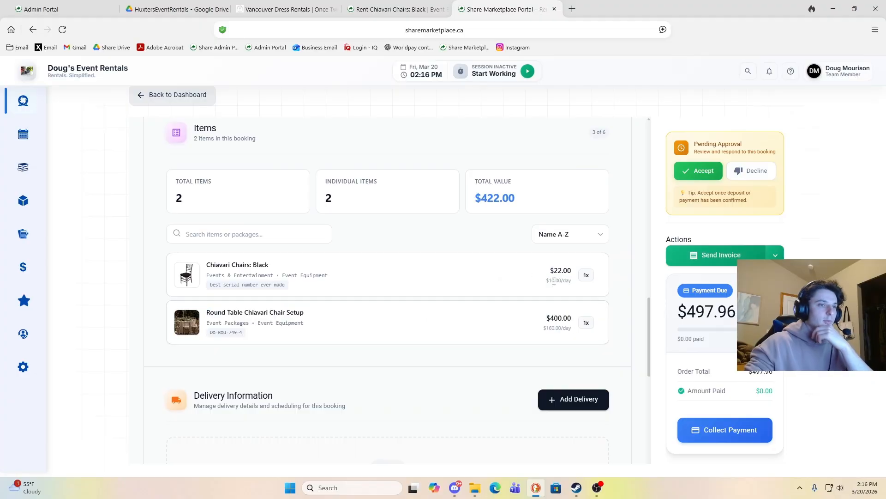
Step: Start adding a delivery to the booking and fill in the delivery address from an address suggestion
scroll(554, 310, down, 8)
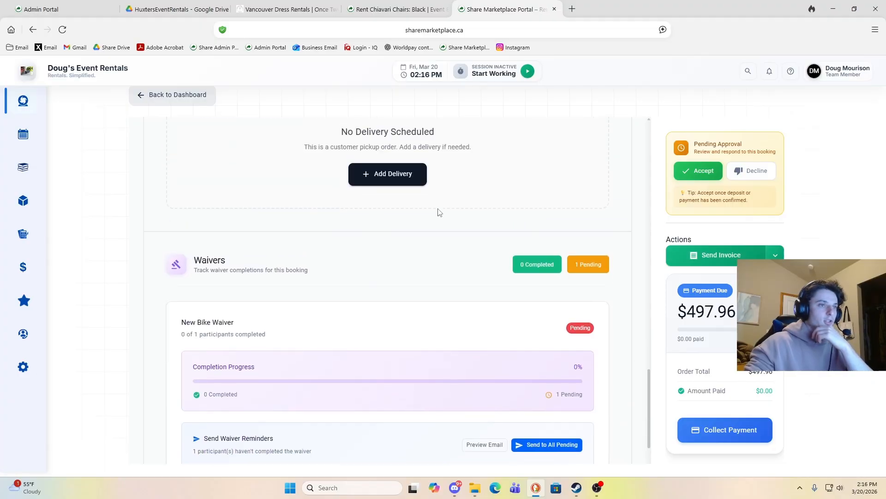
scroll(415, 217, up, 3)
drag(218, 164, 375, 202)
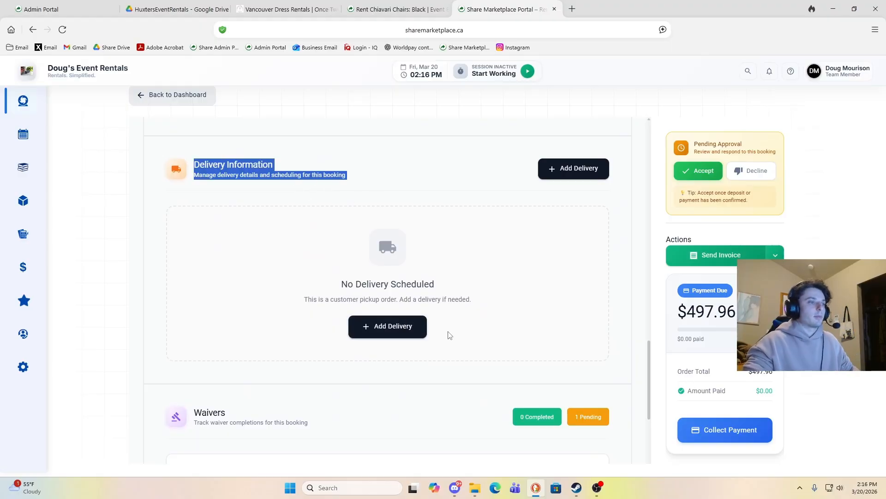
click(402, 327)
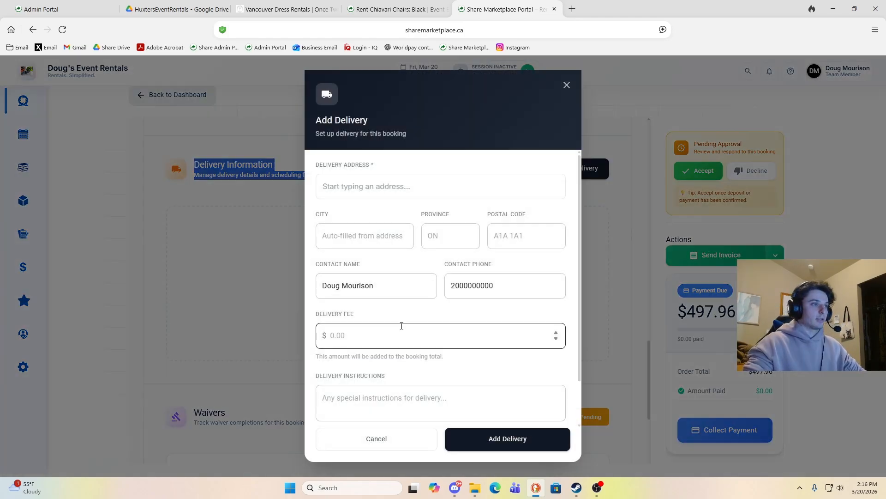
click(403, 186)
text(adasd)
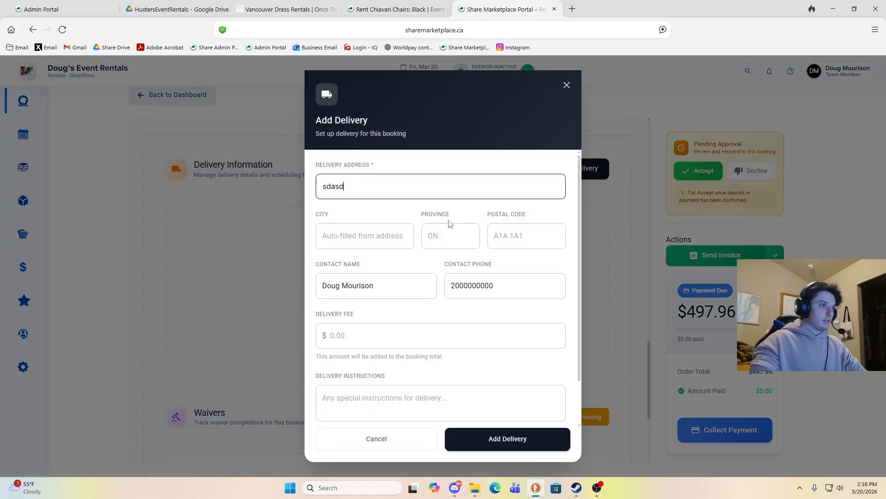
click(412, 217)
Step: Set the delivery fee to $50, enter the instructions "Drop it off in backyard plz" and add the delivery
scroll(384, 308, down, 2)
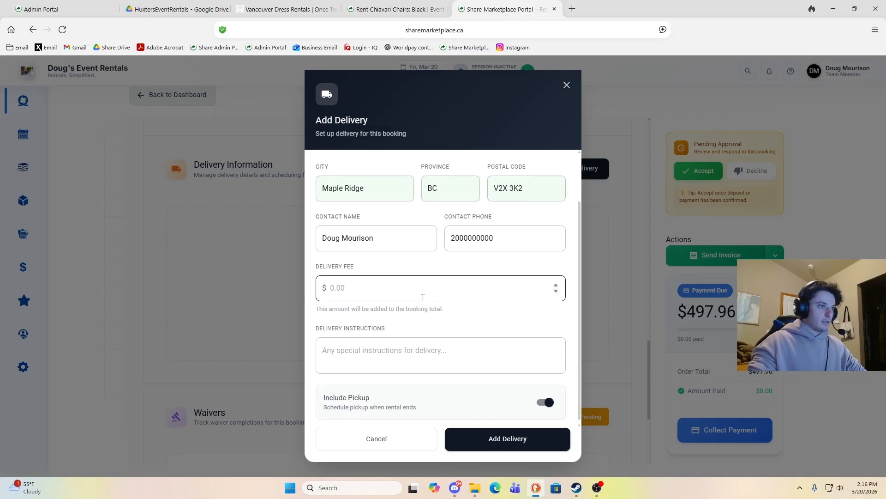
click(377, 285)
text(50)
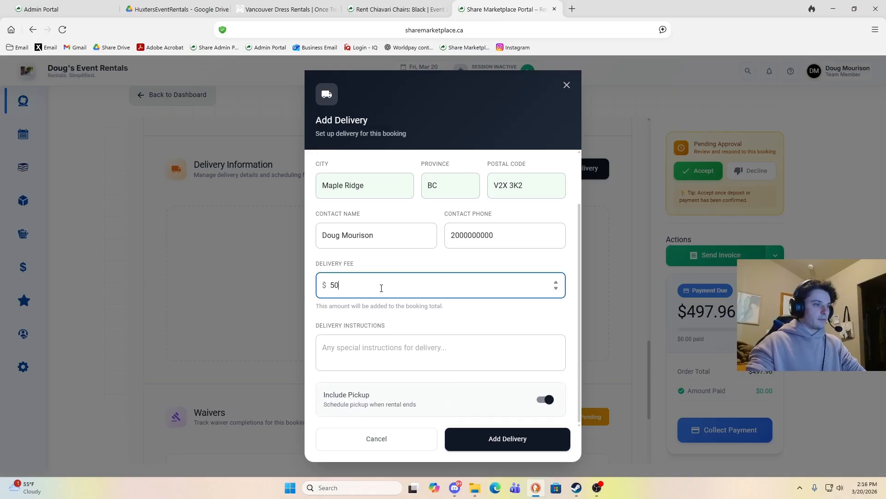
click(369, 352)
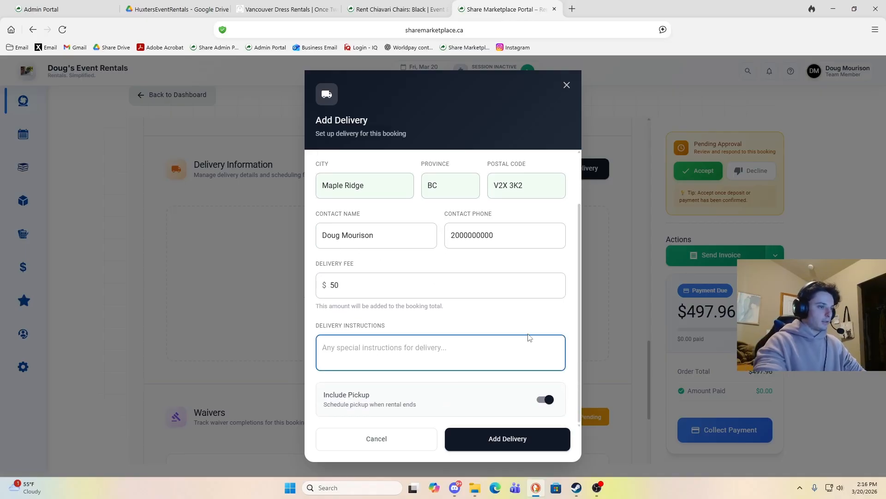
text(Drop it off in backyard plz)
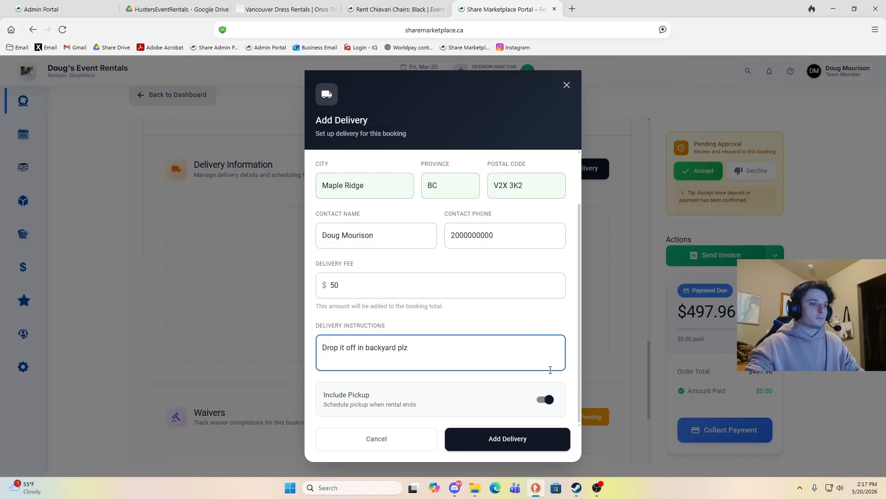
click(539, 438)
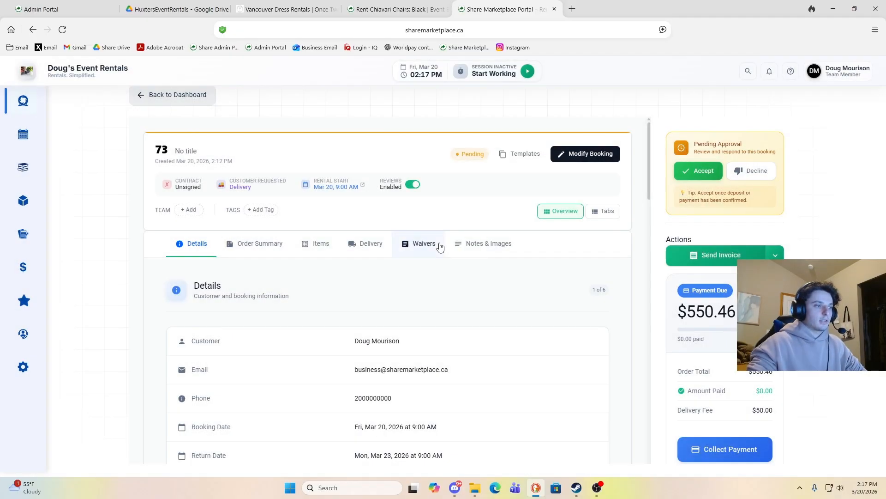
Step: Check the delivery charge in the booking's updated order summary
click(437, 245)
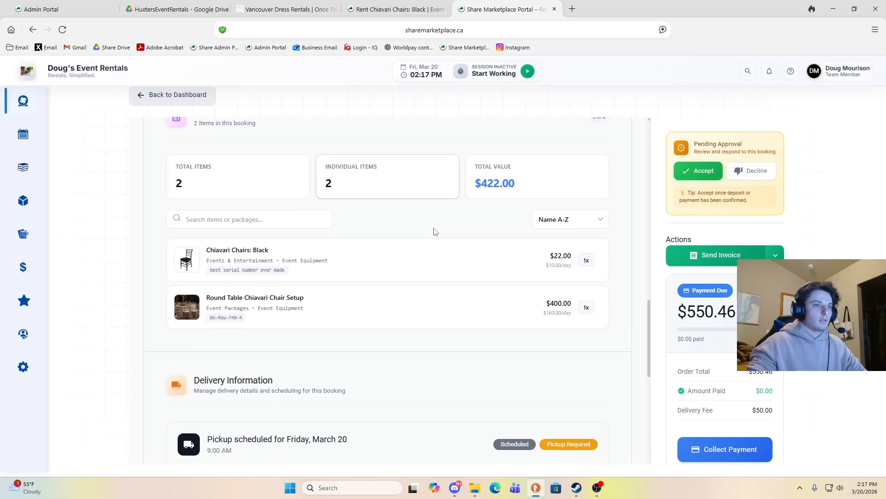
scroll(434, 232, up, 7)
scroll(488, 313, up, 2)
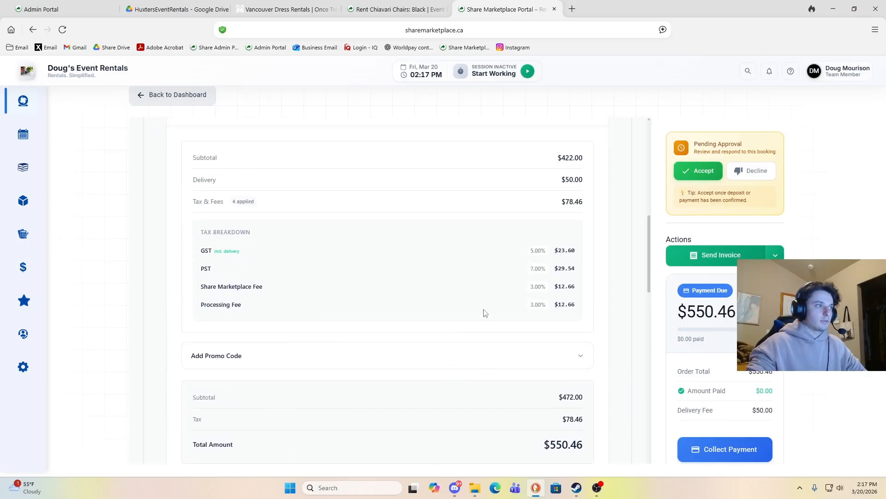
double_click(581, 179)
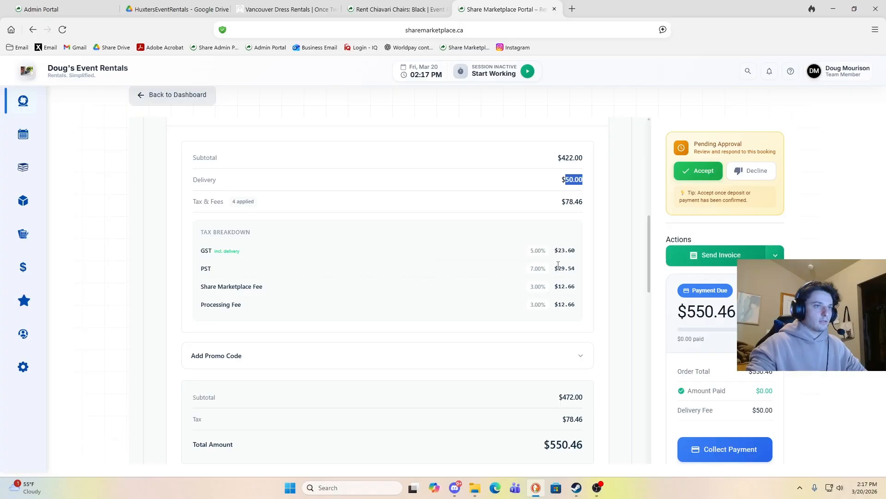
Step: Review the New Bike Waiver's completion status and send waiver reminders to all pending participants
scroll(558, 264, down, 20)
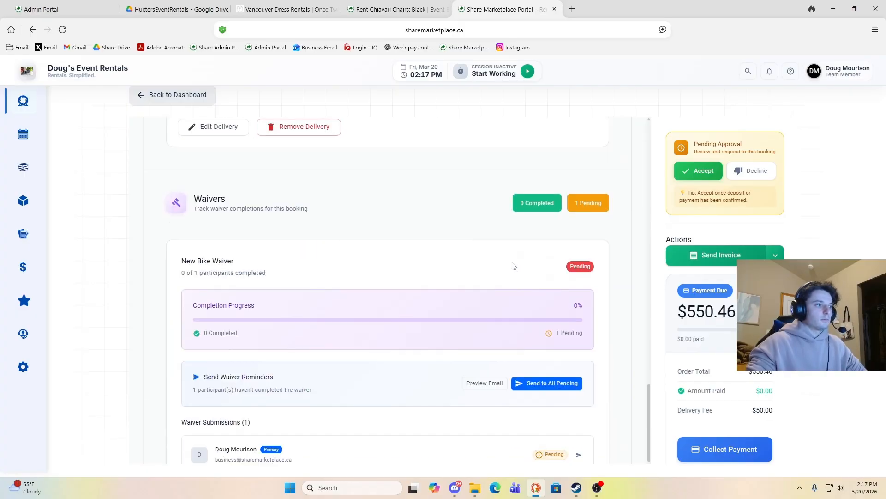
drag(362, 247, 575, 304)
scroll(406, 272, down, 3)
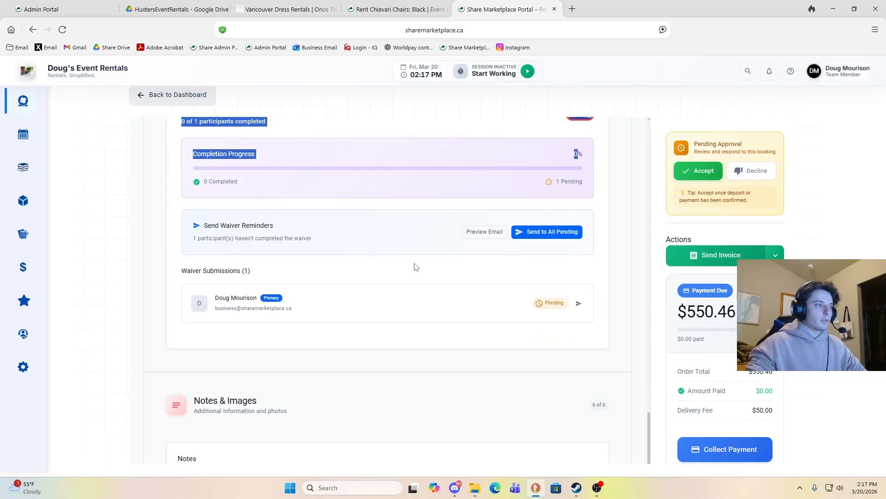
scroll(378, 252, up, 3)
triple_click(191, 216)
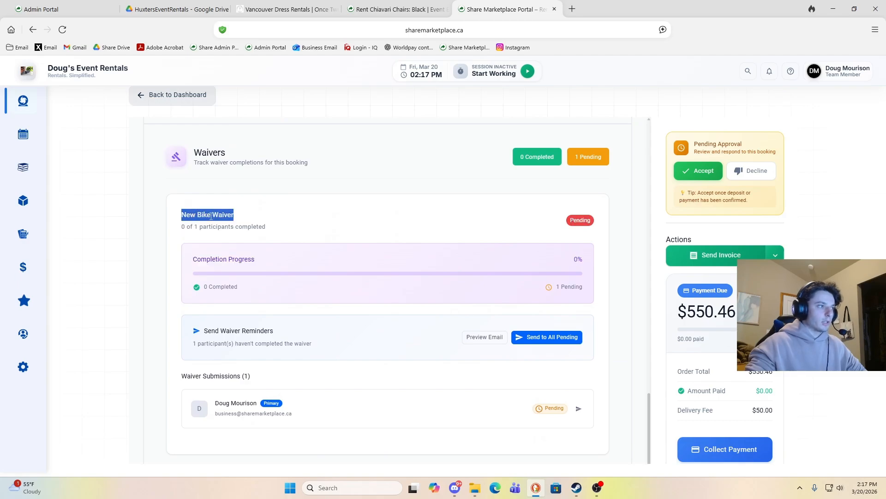
scroll(581, 227, down, 3)
click(569, 199)
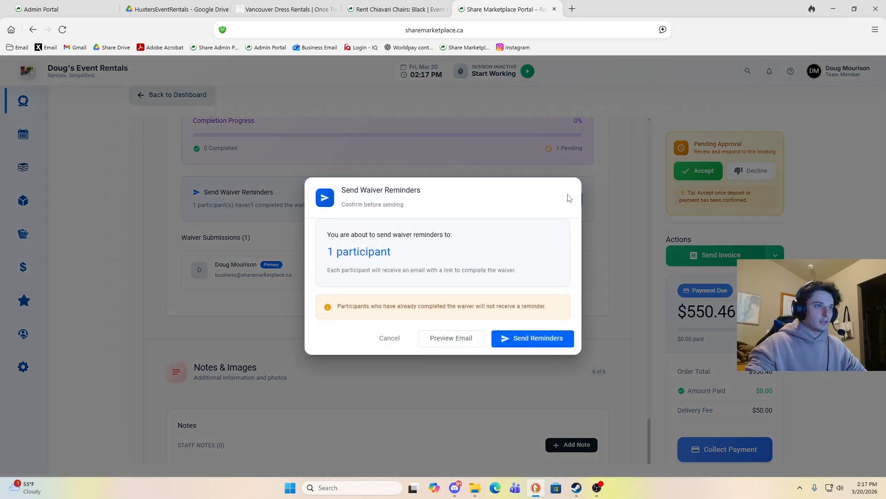
click(549, 340)
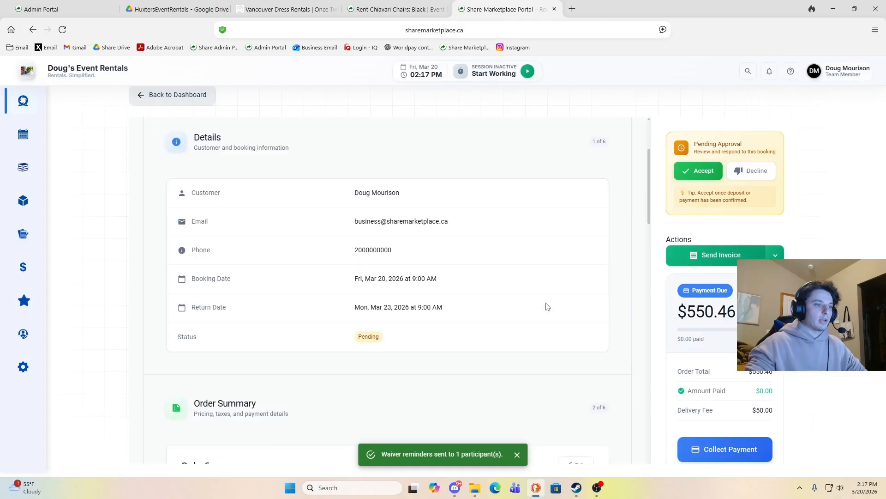
Step: Check the waiver's reminder history and completion progress, and look over the booking's notes and images section
scroll(535, 304, down, 15)
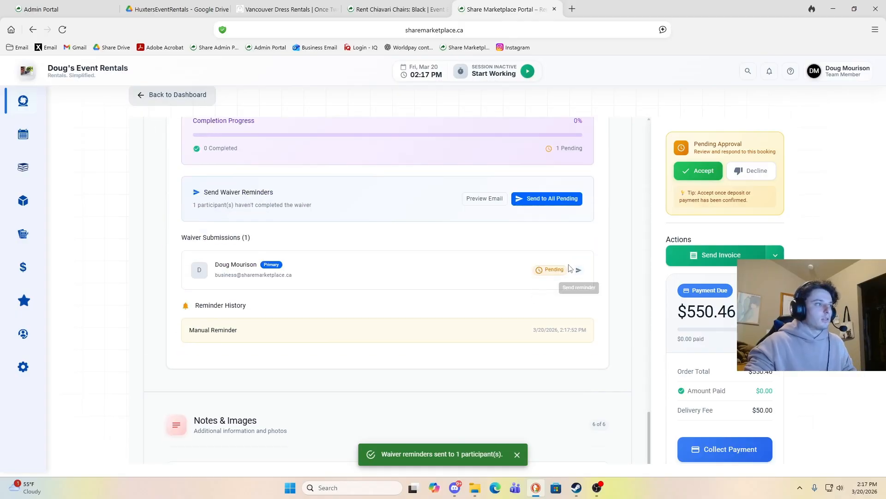
scroll(570, 268, down, 6)
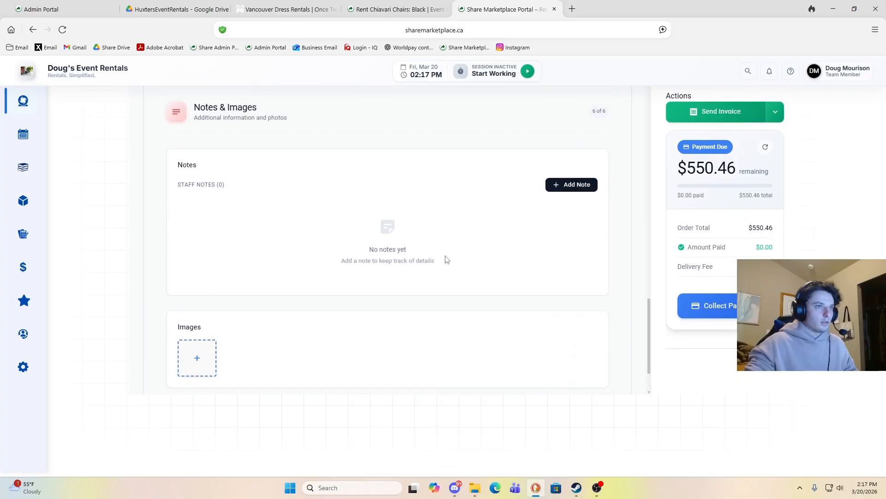
scroll(585, 221, up, 7)
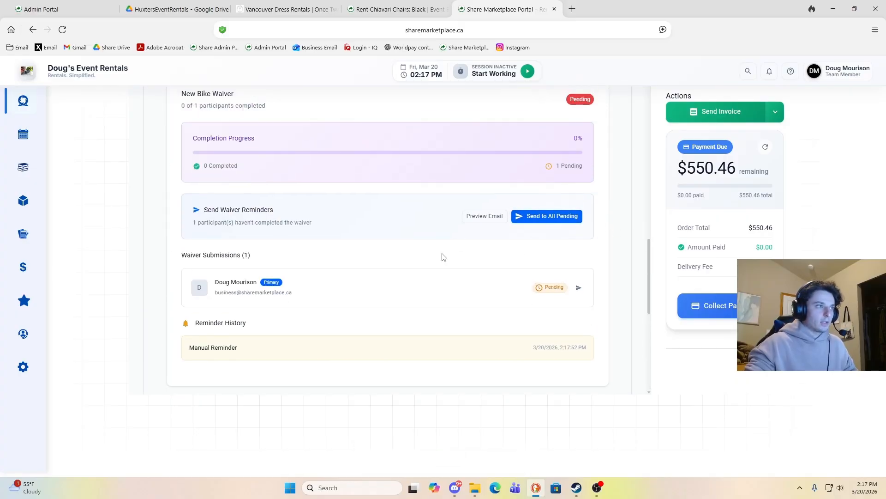
mouse_move(193, 166)
mouse_down()
mouse_move(269, 166)
mouse_move(202, 166)
mouse_up()
click(550, 137)
scroll(203, 169, up, 2)
drag(198, 230, 585, 259)
Step: Return to the booking's header and check its contract status
scroll(456, 243, up, 9)
scroll(447, 254, up, 8)
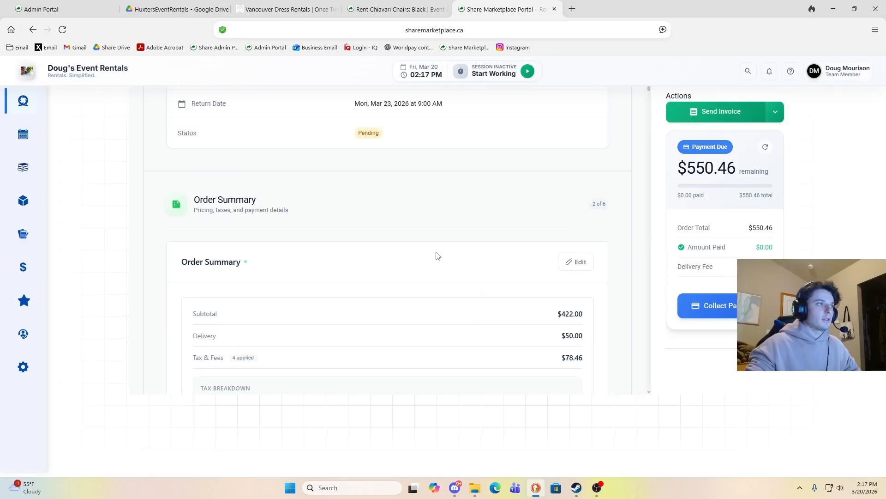
scroll(405, 178, up, 5)
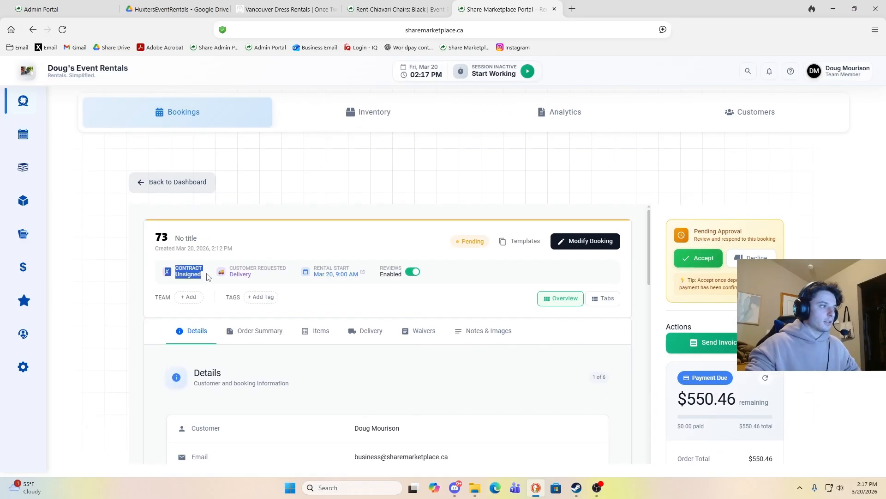
drag(167, 268, 202, 275)
click(217, 277)
scroll(459, 336, down, 1)
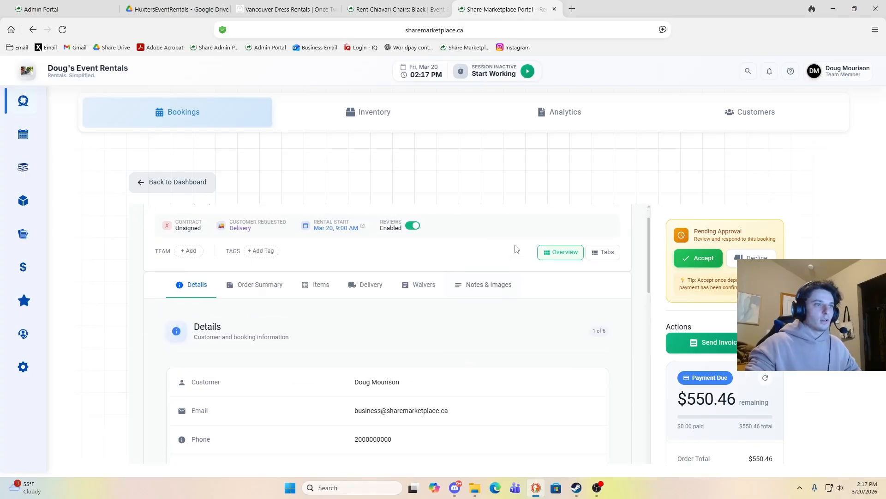
Step: Open the booking for modification and set its return date to March 24, 2026
scroll(560, 277, up, 1)
scroll(773, 174, down, 2)
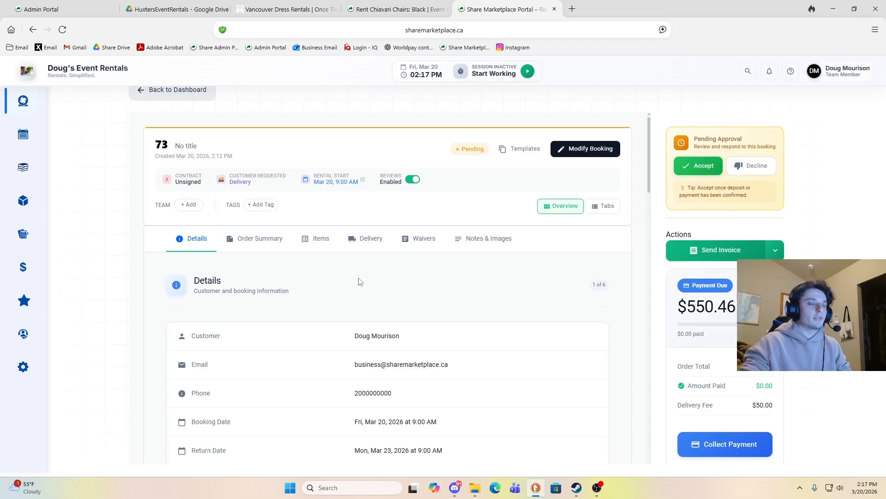
click(597, 149)
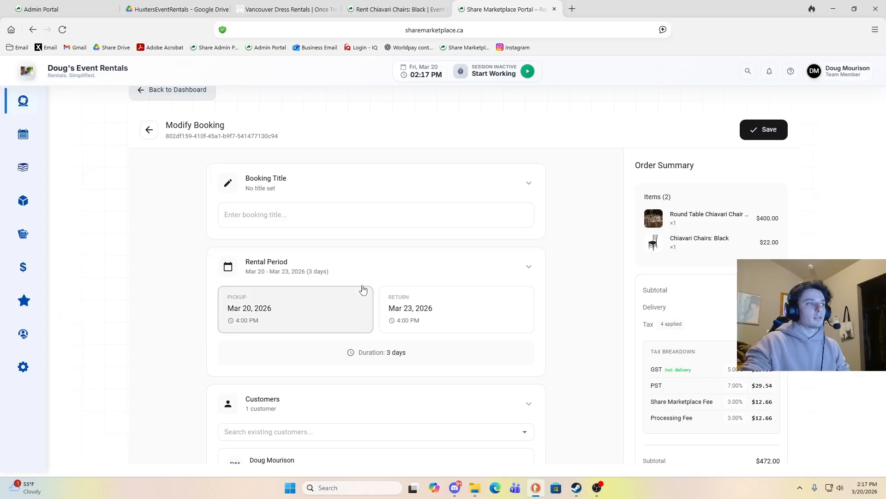
click(446, 306)
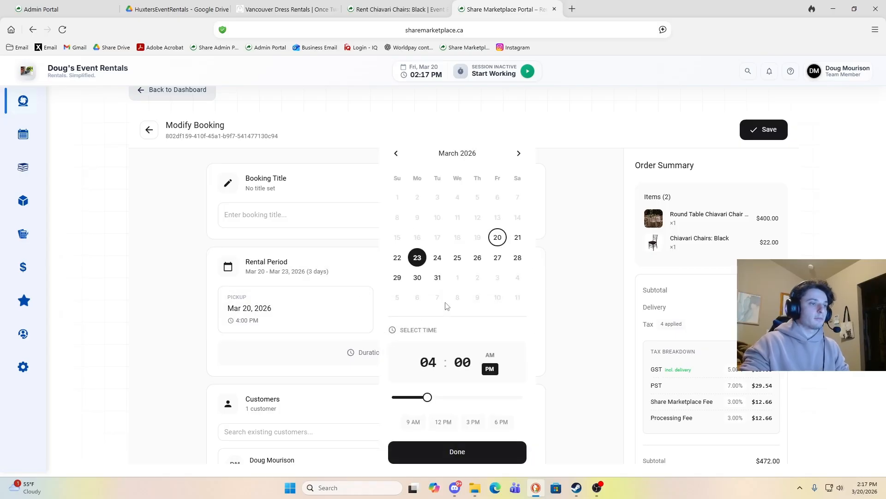
click(437, 258)
click(473, 455)
Step: Add Chiavari Chairs: White from the inventory to the booking's items
scroll(475, 430, down, 6)
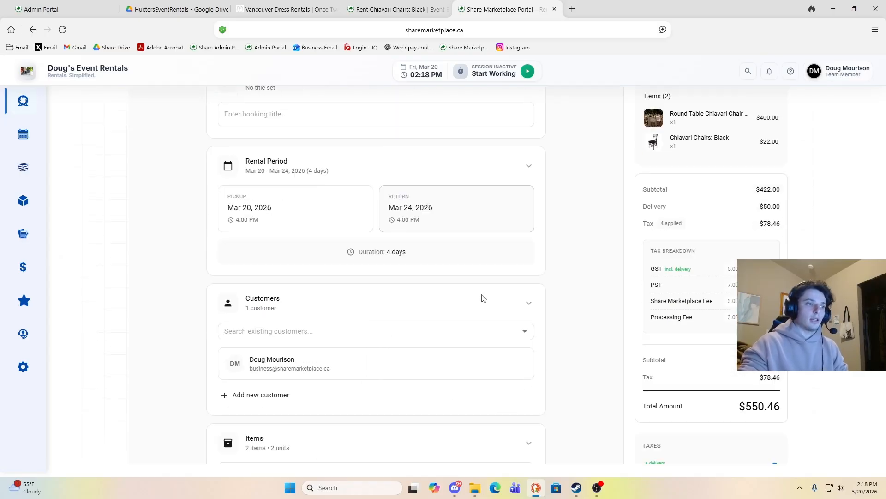
scroll(356, 333, down, 2)
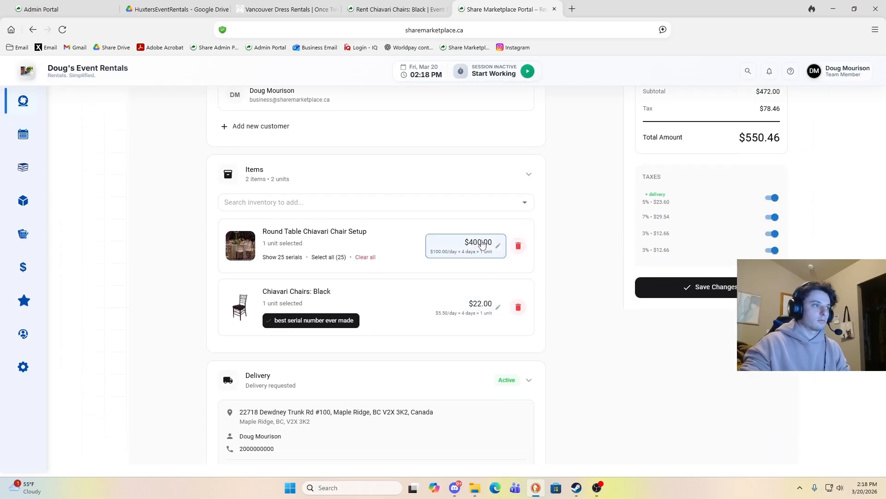
click(353, 206)
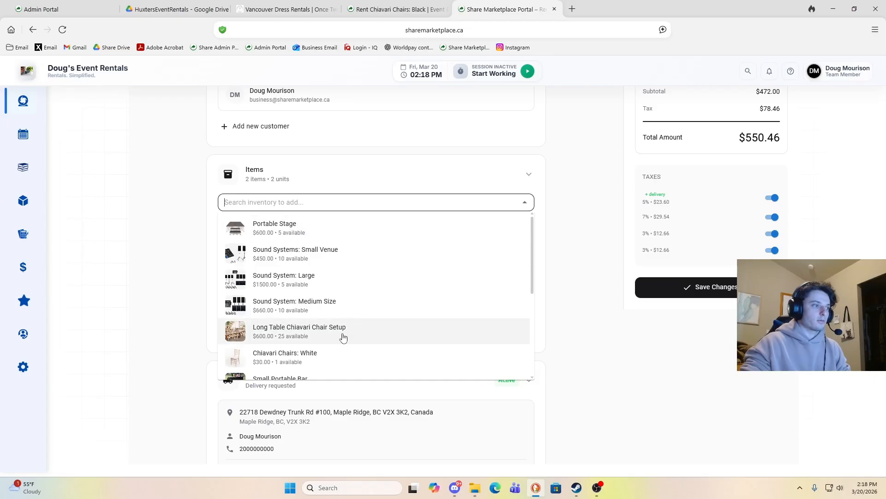
click(333, 354)
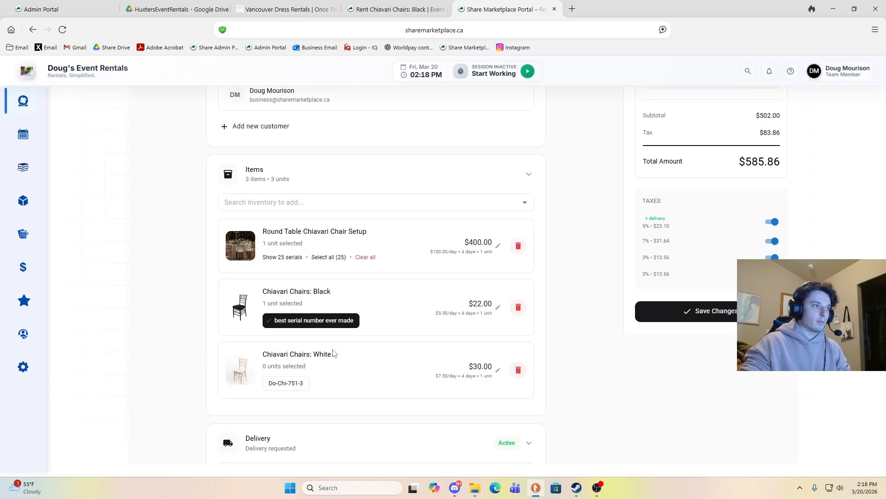
Step: Set the price per unit of Chiavari Chairs: Black to $30 for the rental period
scroll(384, 286, down, 9)
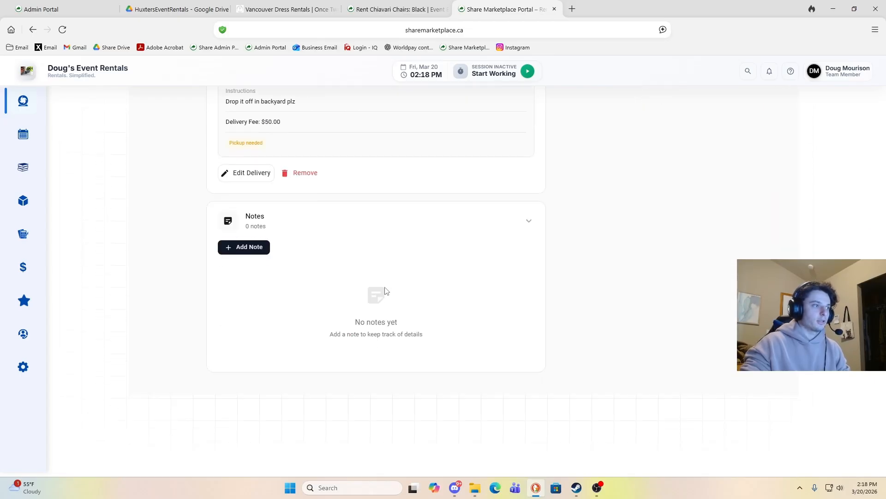
scroll(393, 291, up, 7)
scroll(400, 295, up, 1)
click(491, 249)
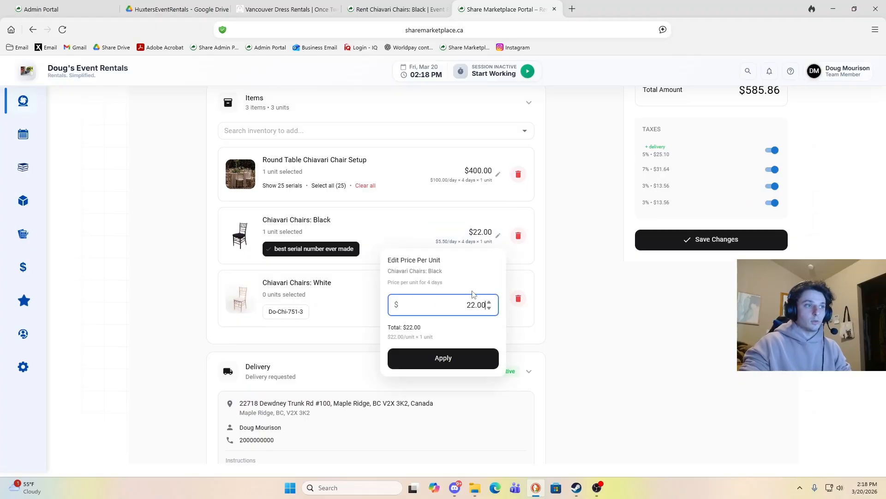
key(BackSpace)
key(BackSpace)
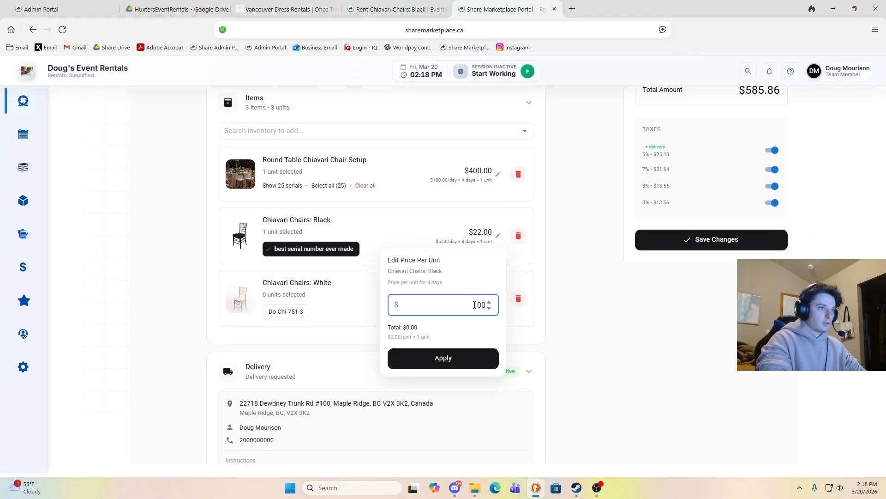
text(3)
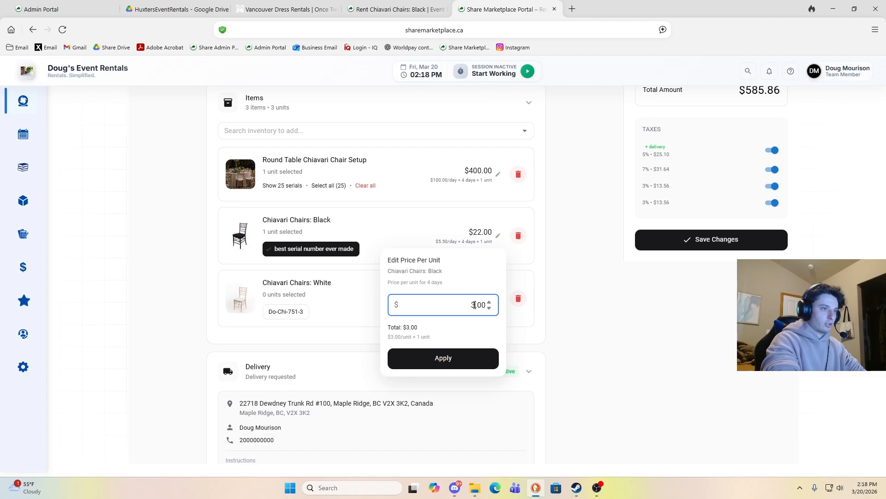
text(0)
click(460, 358)
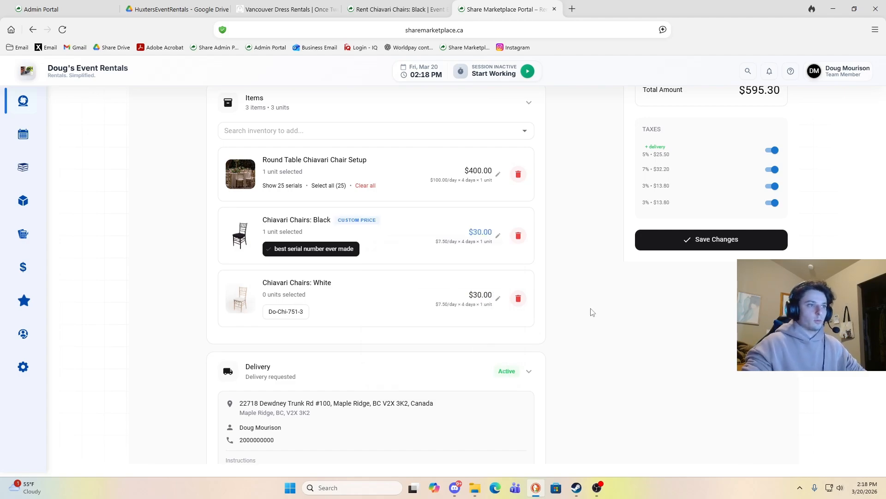
Step: Check the order's tax breakdown and save the booking changes
scroll(612, 293, up, 2)
scroll(707, 277, up, 3)
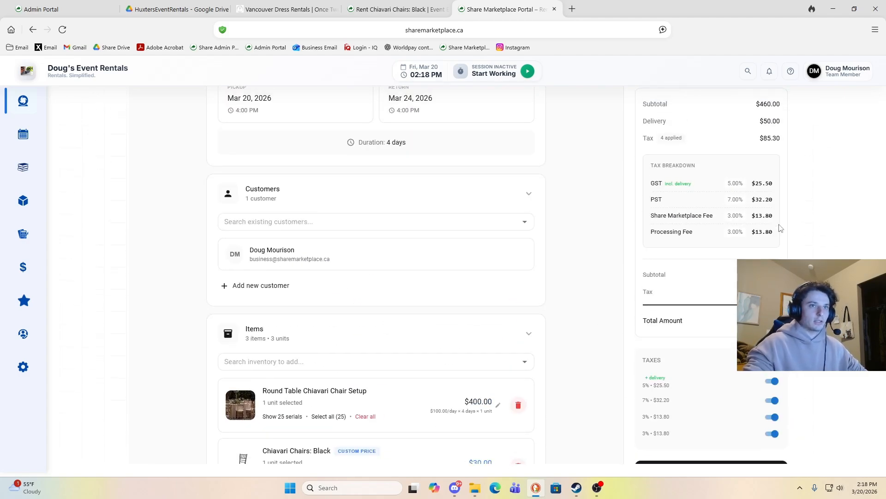
scroll(724, 423, down, 3)
click(719, 346)
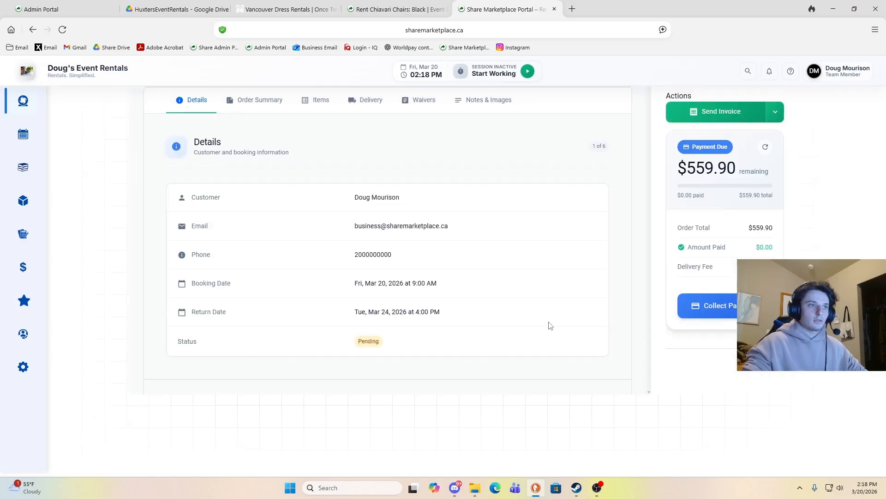
Step: Start an invoice for the booking and add the personal message "Hey etransfer us at XYZ"
scroll(463, 290, up, 5)
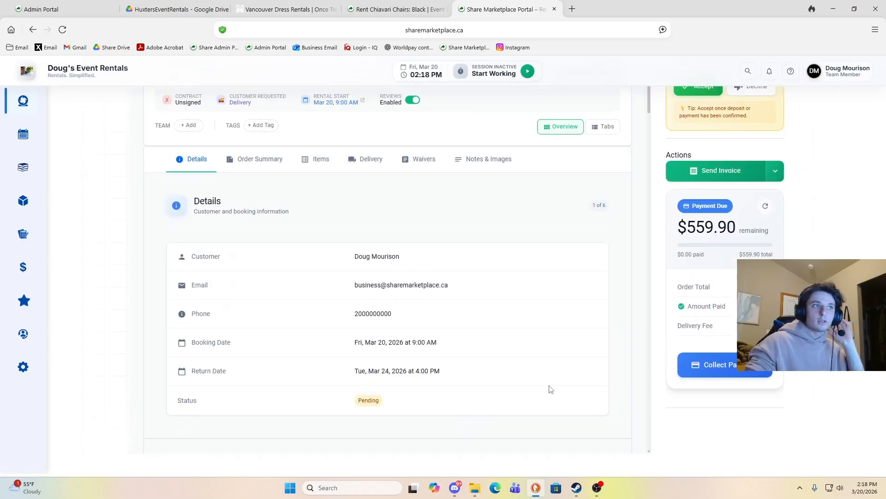
scroll(804, 184, down, 2)
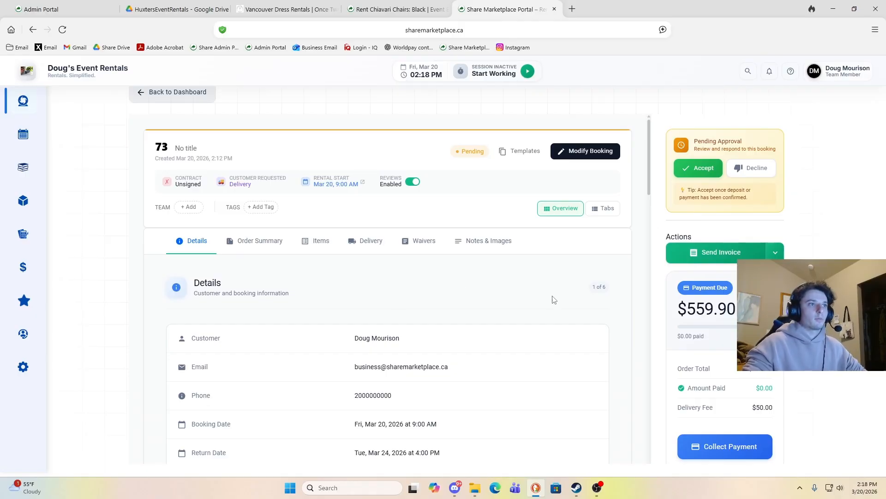
scroll(564, 240, down, 1)
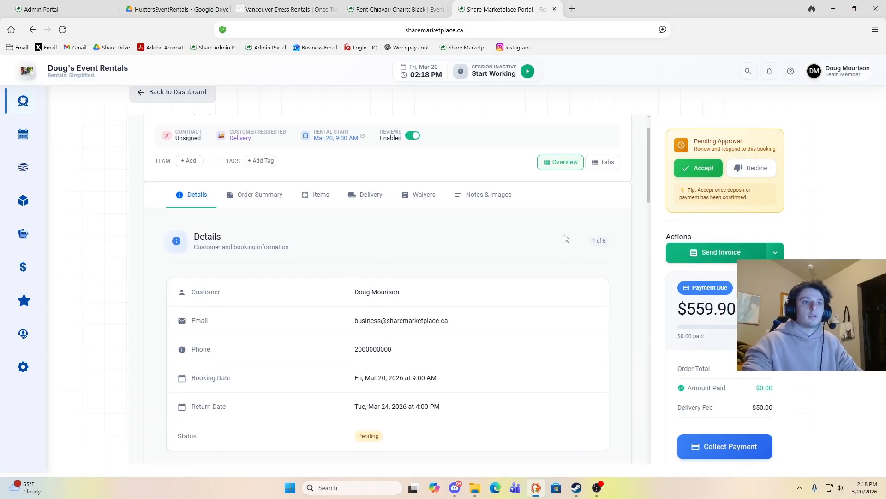
scroll(585, 277, up, 1)
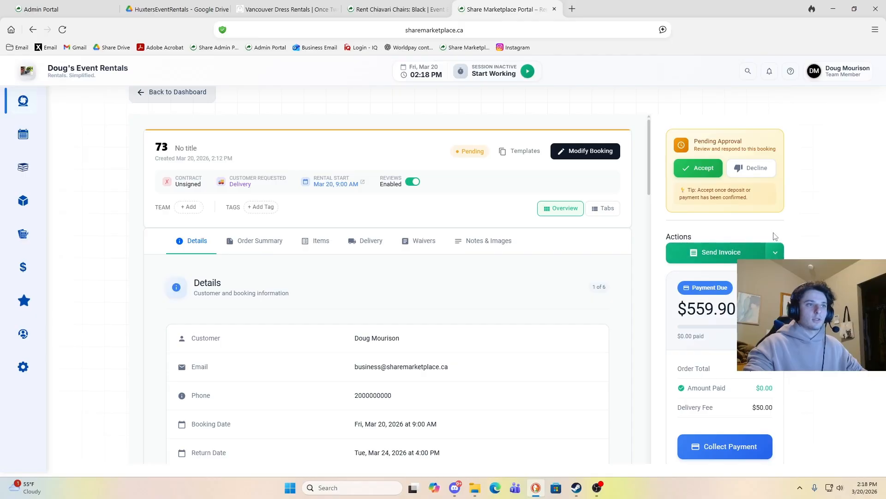
click(733, 253)
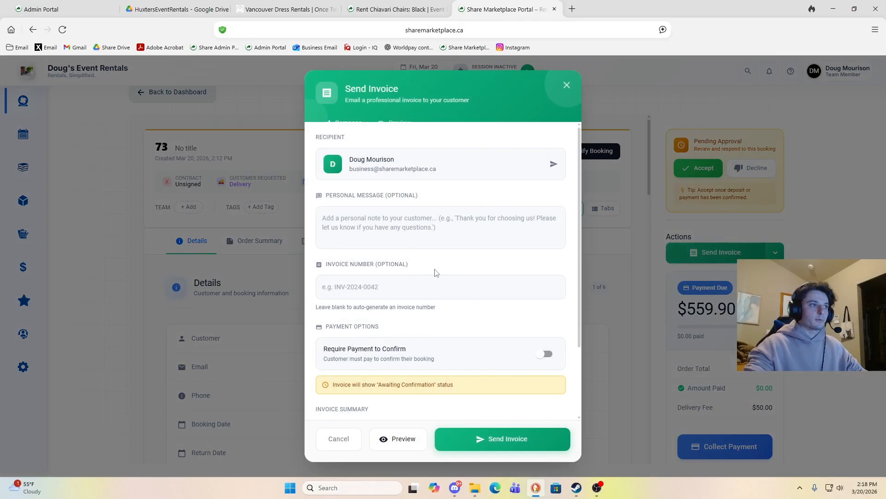
click(385, 230)
scroll(433, 213, down, 2)
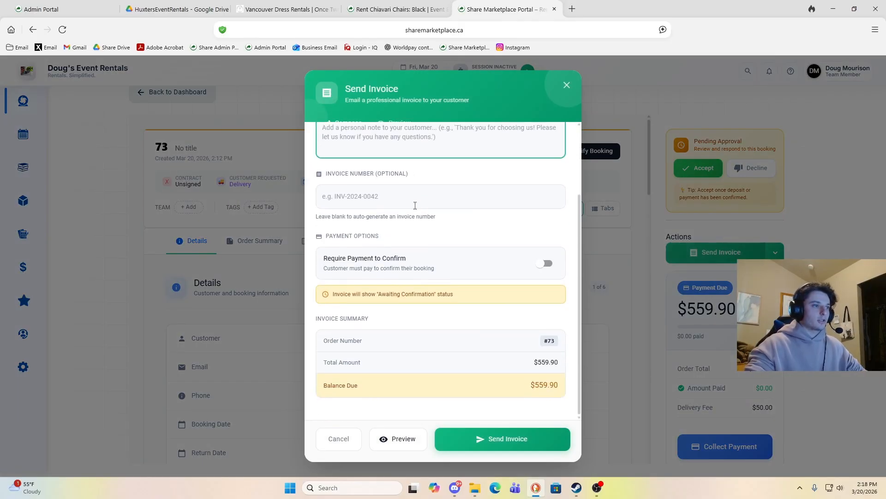
scroll(434, 213, up, 2)
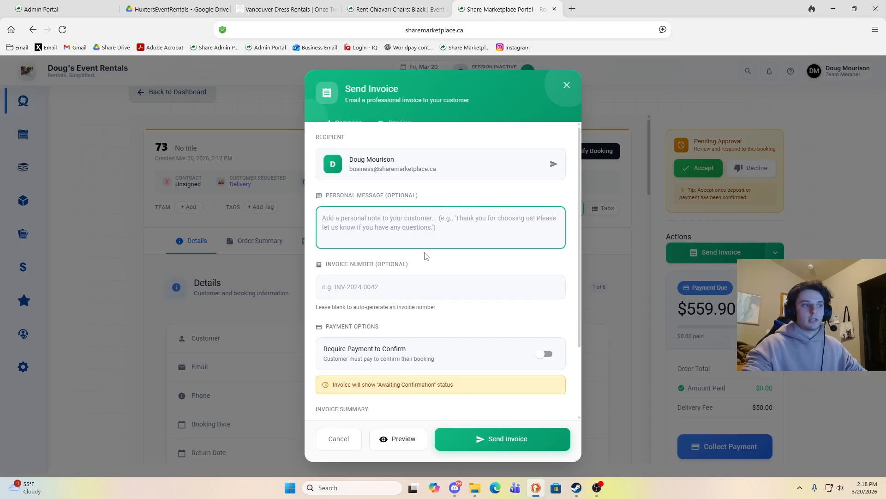
text(Hey etran)
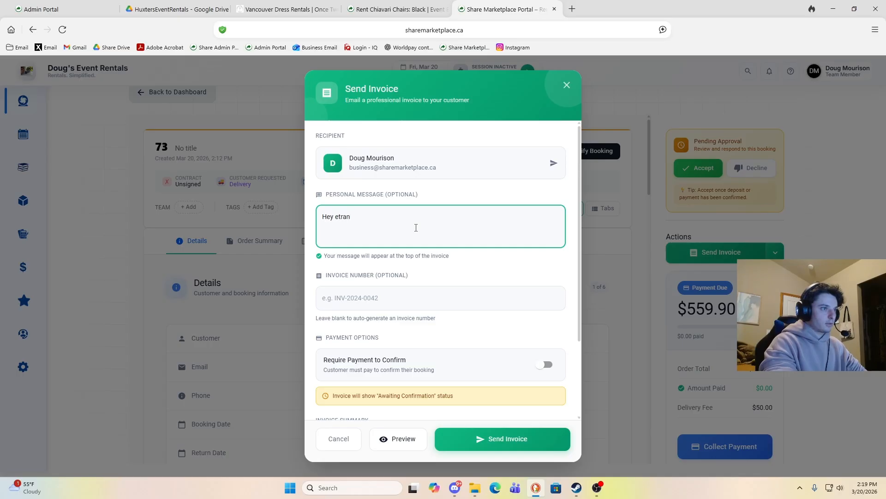
text(sfer us at XYZ)
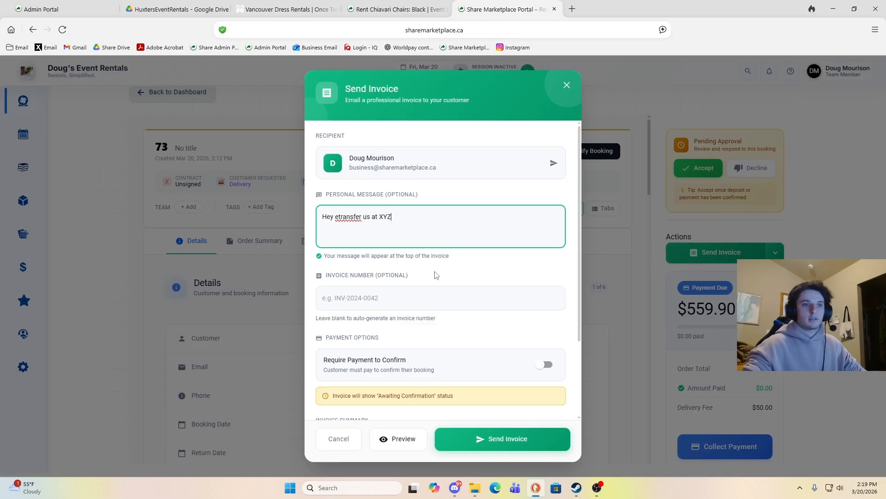
Step: Leave the invoice number blank and require payment to confirm the booking with a 50% deposit
click(413, 292)
scroll(466, 284, down, 3)
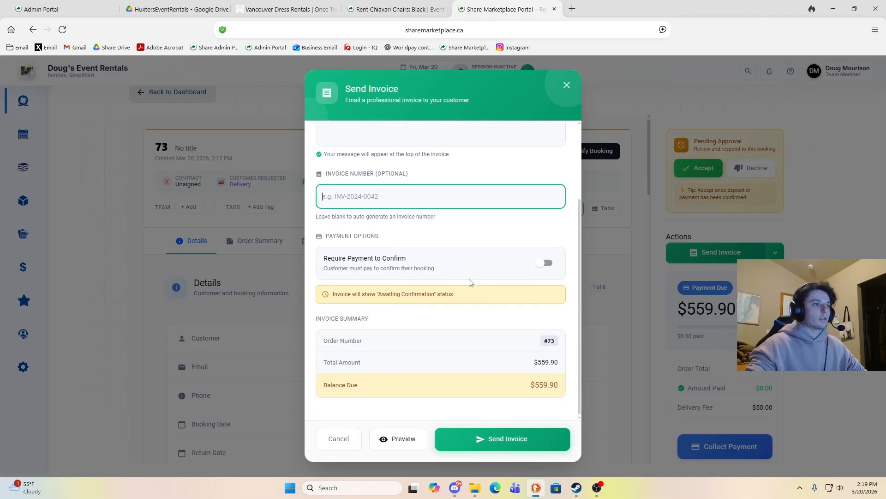
scroll(468, 280, up, 3)
scroll(462, 279, down, 3)
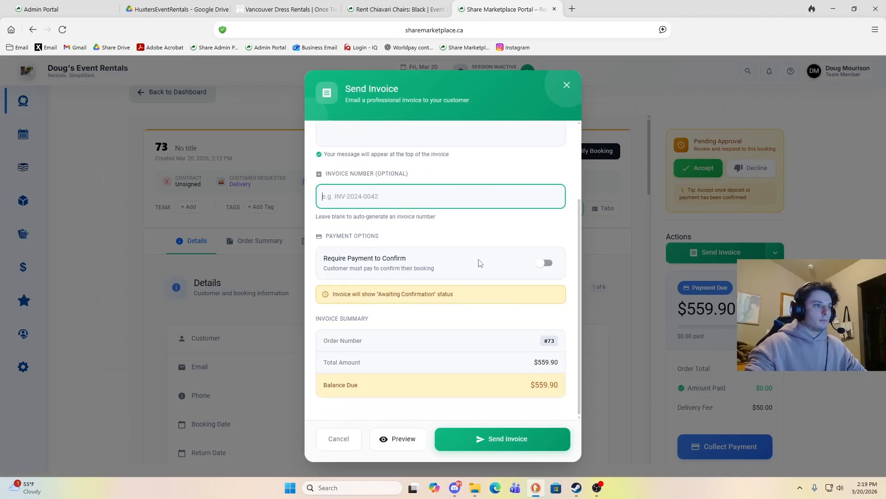
mouse_move(323, 259)
mouse_down()
mouse_move(465, 271)
mouse_move(339, 259)
mouse_up()
drag(433, 273, 324, 259)
click(417, 264)
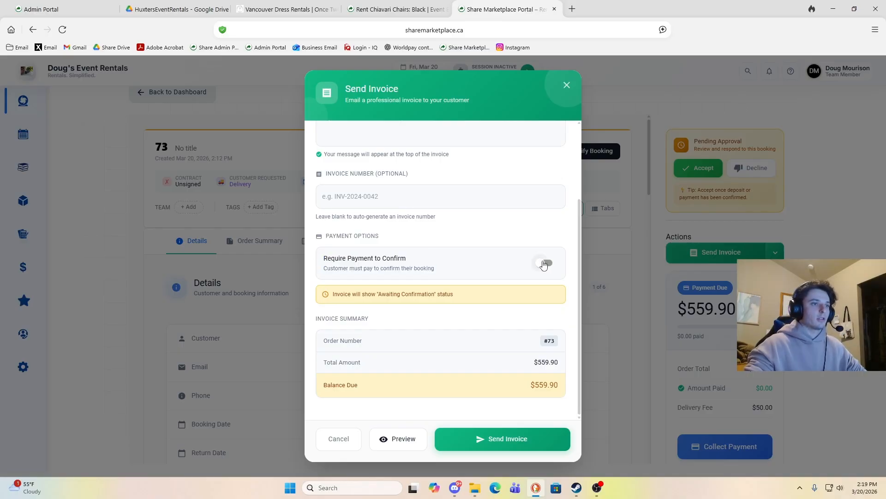
click(546, 263)
scroll(520, 251, down, 2)
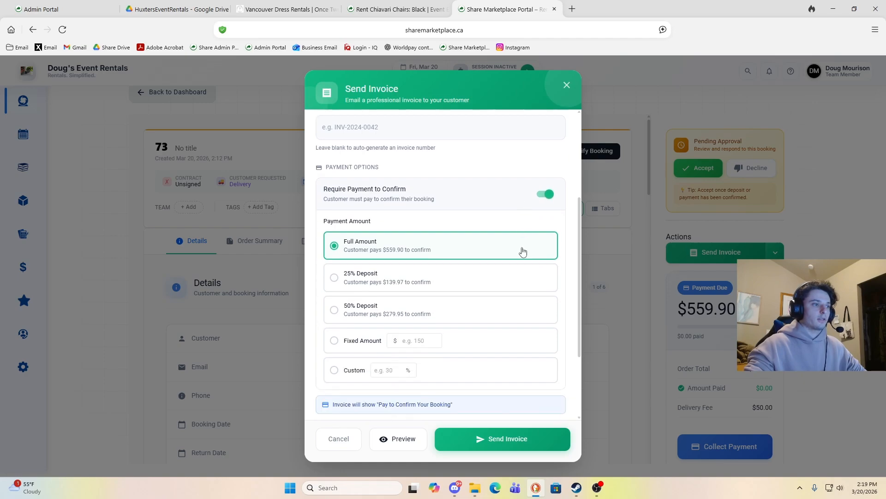
click(353, 276)
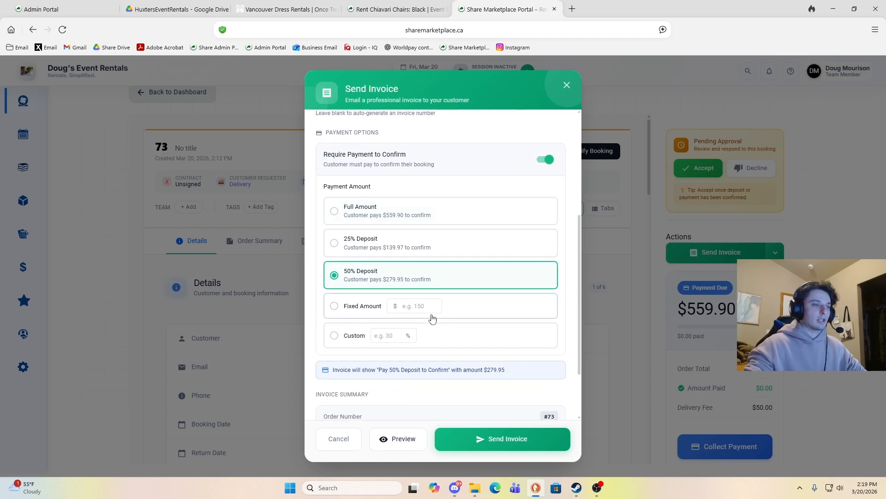
Step: Try a fixed deposit of $200 and a custom deposit of 20%, clearing both before reselecting the 50% deposit
click(405, 305)
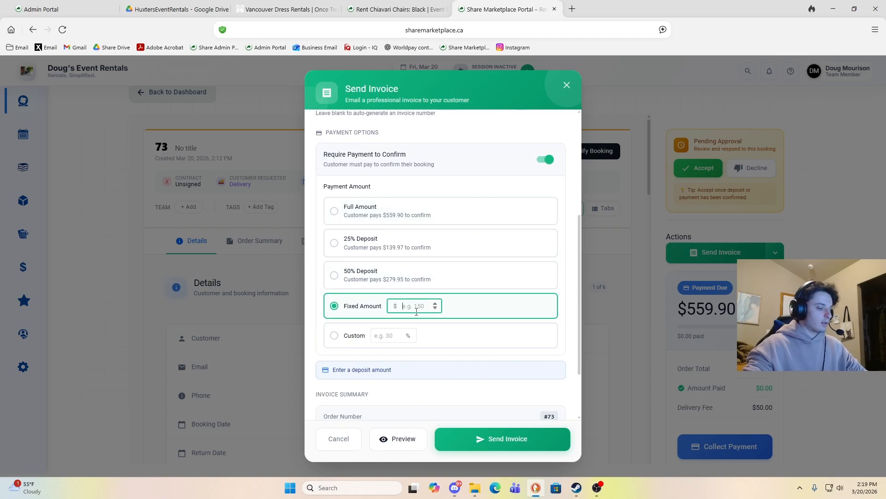
text(200)
click(393, 337)
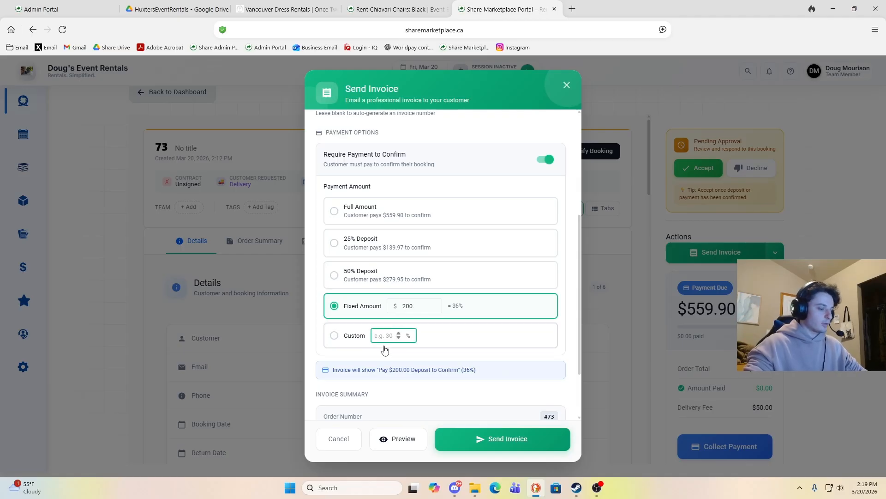
text(20)
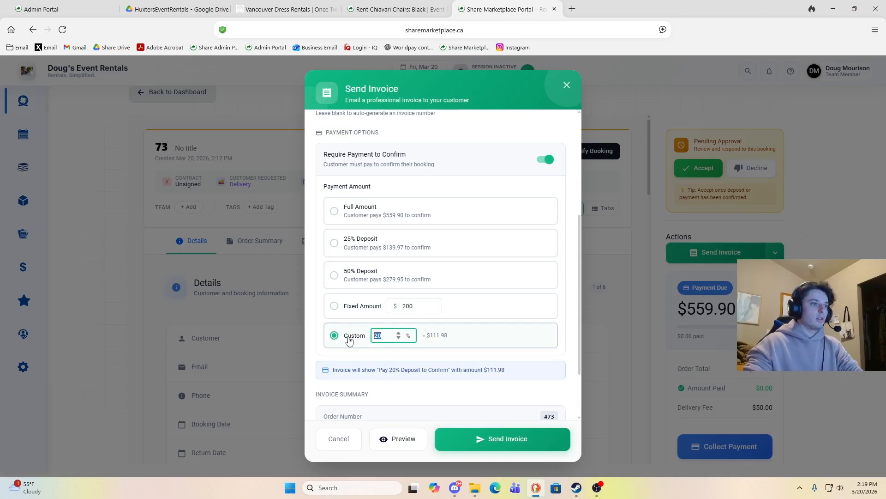
key(BackSpace)
double_click(414, 307)
key(BackSpace)
click(360, 276)
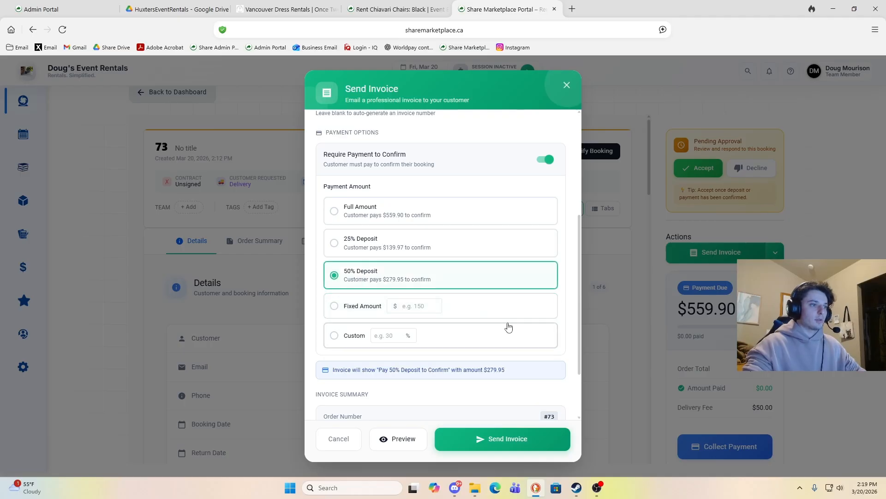
Step: Preview the invoice email and examine its deposit notice and personal message
scroll(508, 328, down, 2)
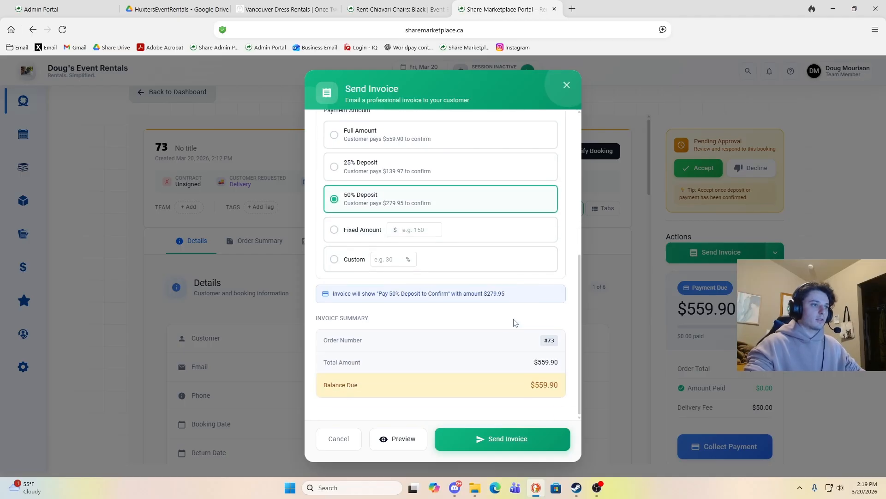
click(394, 436)
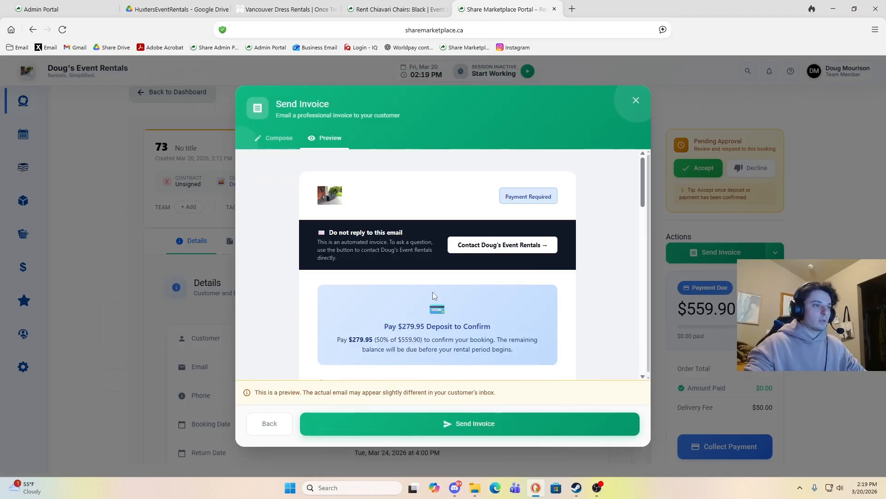
scroll(433, 295, down, 1)
drag(363, 251, 510, 303)
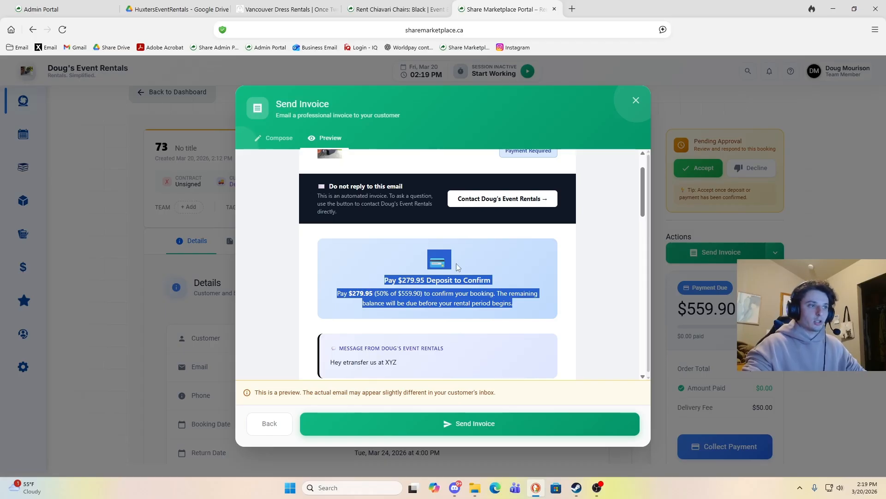
Step: Examine the do-not-reply notice and the business contact button at the start of the invoice preview
scroll(457, 266, down, 2)
click(373, 234)
scroll(376, 226, up, 2)
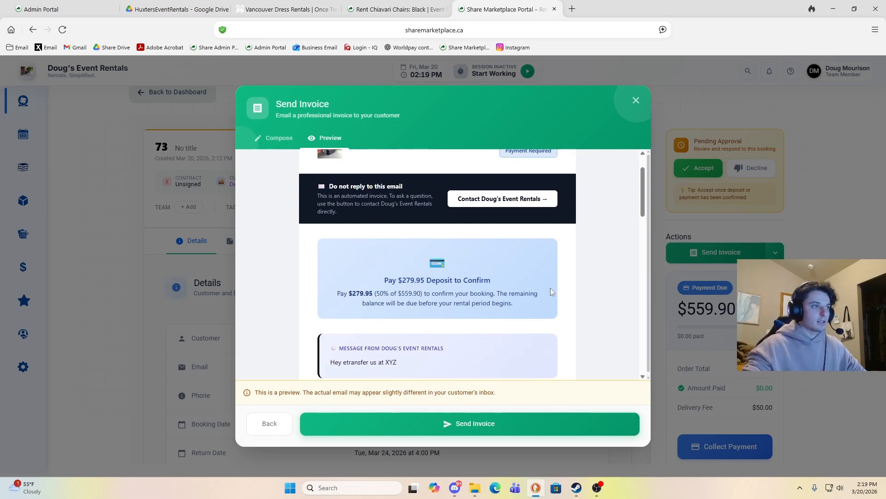
scroll(360, 303, up, 1)
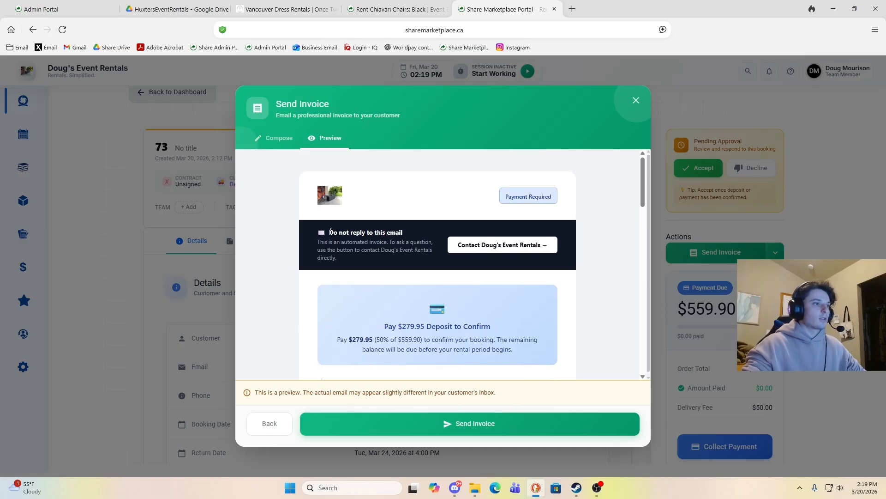
drag(330, 231, 444, 262)
click(377, 257)
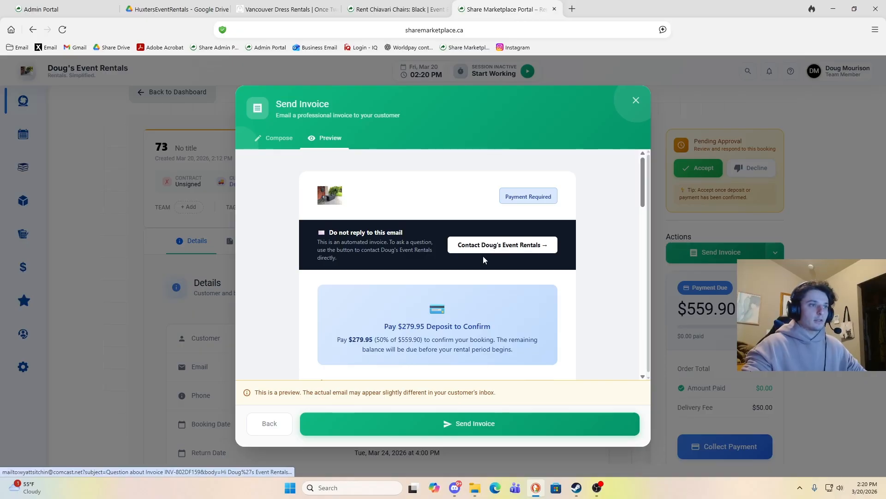
Step: Read through the rest of the invoice preview, covering billing details, rental times, line items, fees, totals and delivery address
scroll(508, 249, down, 7)
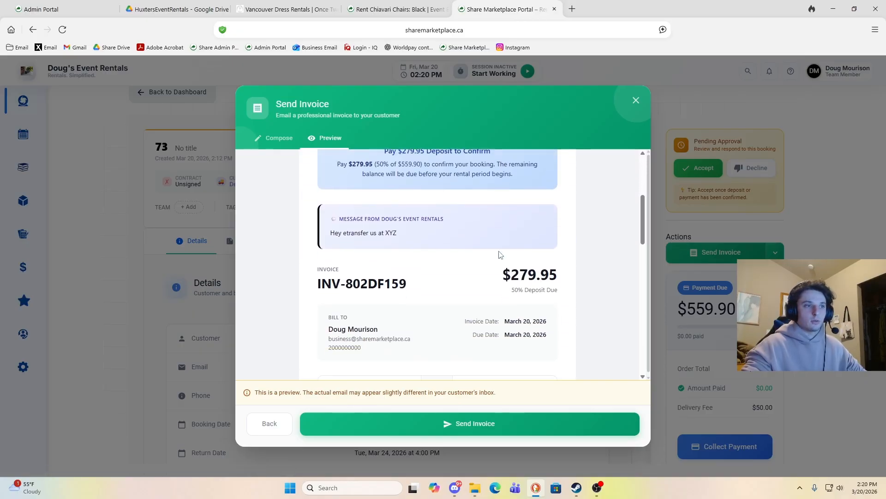
scroll(502, 250, down, 7)
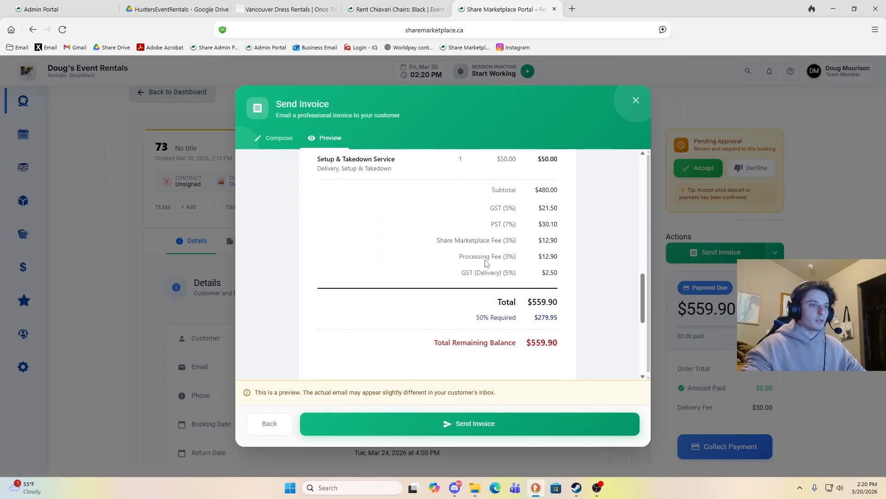
scroll(363, 274, down, 2)
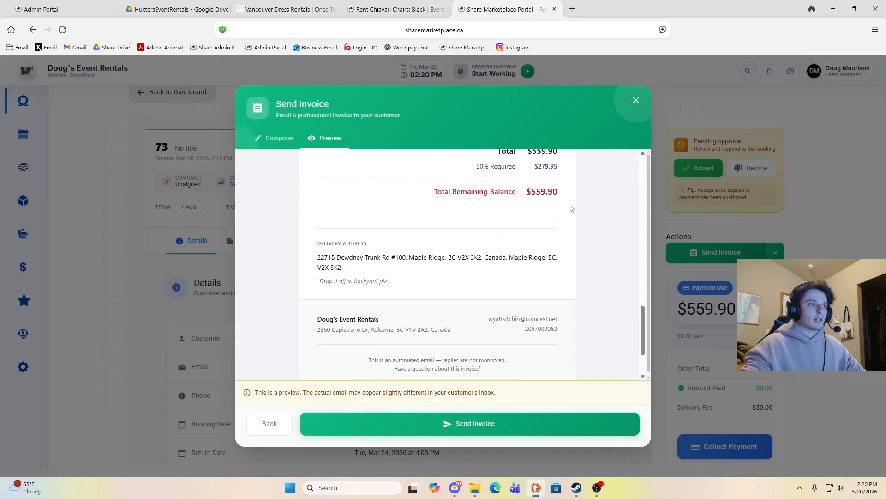
scroll(532, 235, up, 2)
scroll(511, 236, down, 4)
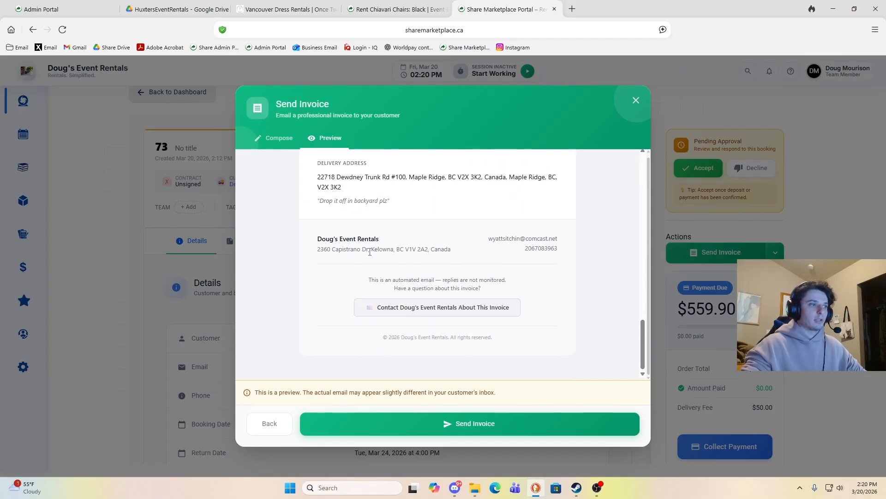
scroll(392, 228, up, 10)
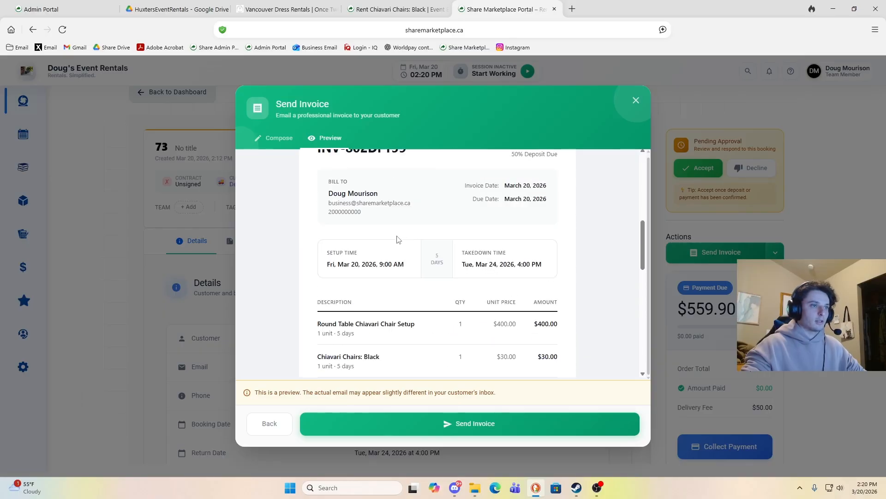
scroll(457, 247, up, 2)
scroll(490, 236, down, 8)
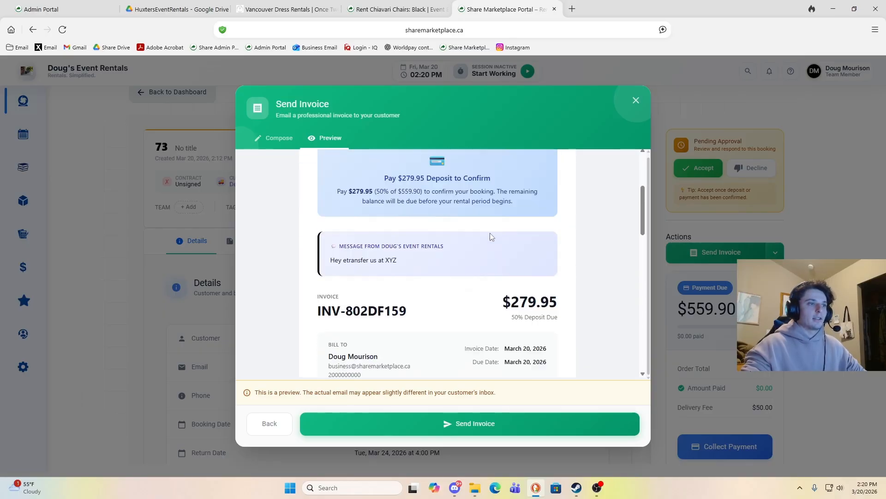
scroll(483, 237, up, 8)
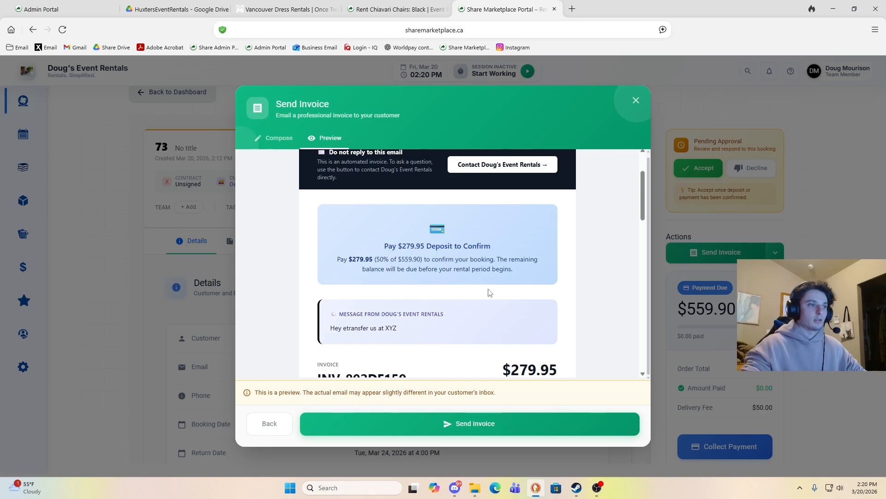
Step: Recheck the deposit notice and the charges in the preview, and send the invoice to the customer
drag(416, 218, 550, 270)
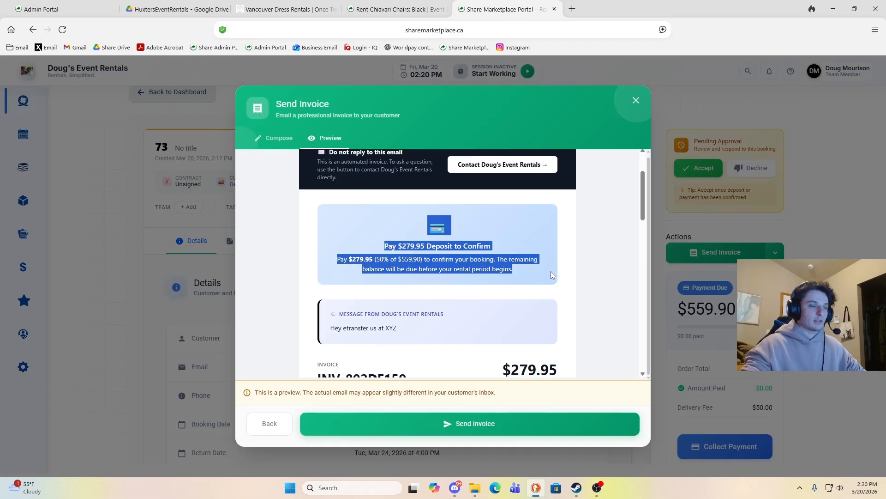
click(517, 271)
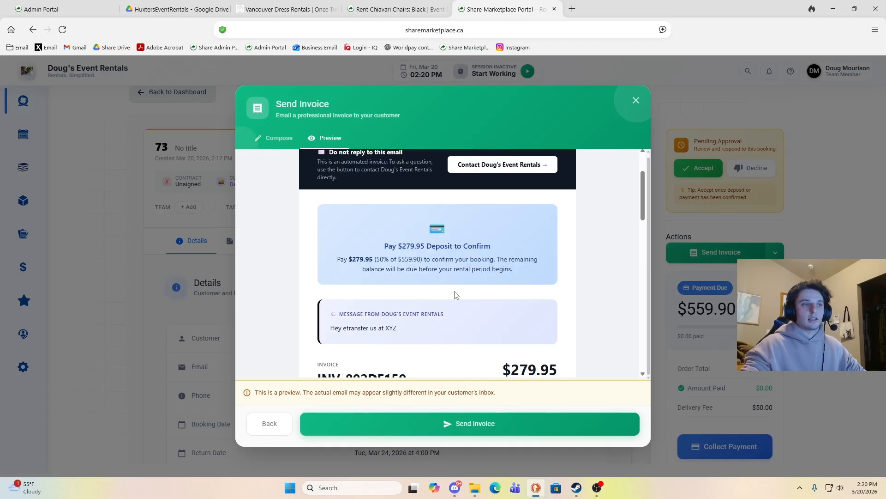
scroll(445, 293, down, 3)
scroll(471, 286, down, 10)
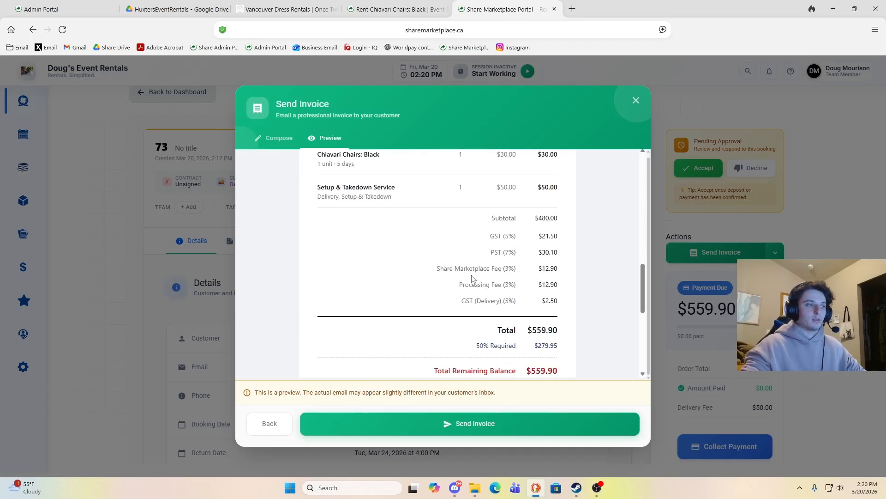
scroll(470, 305, up, 12)
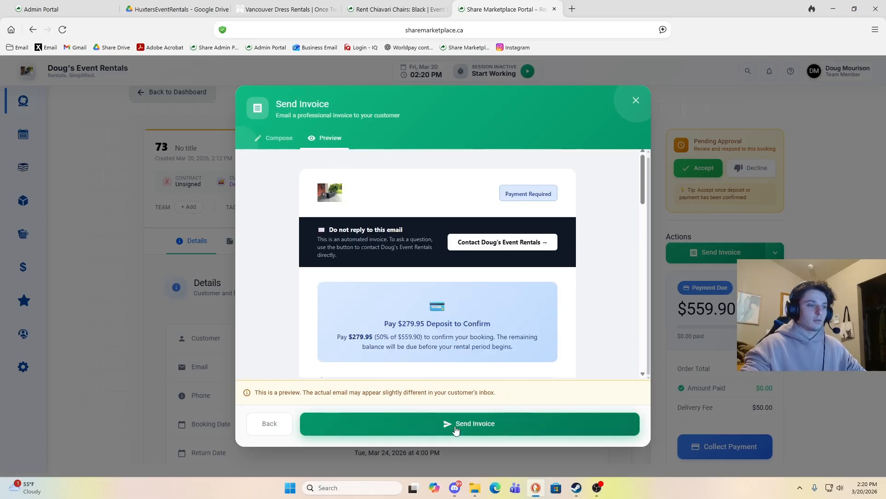
click(454, 429)
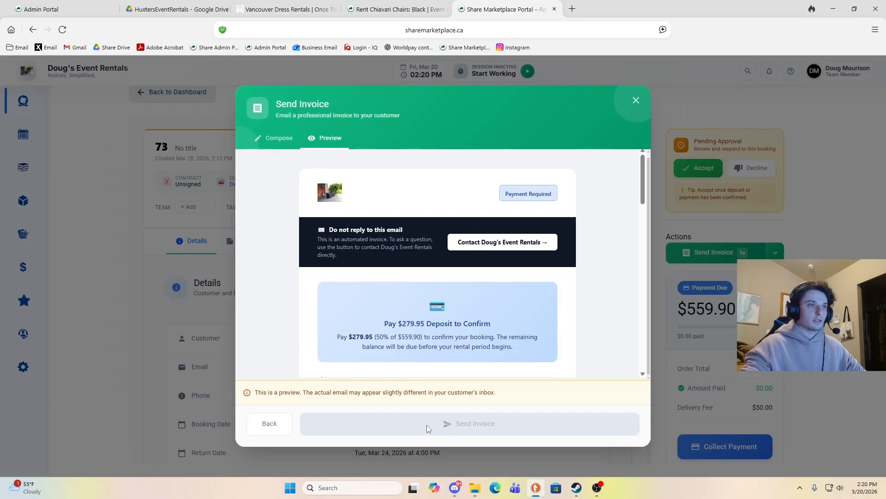
Step: Open the business email inbox in a new browser tab and return to the booking in the portal
key(ctrl+t)
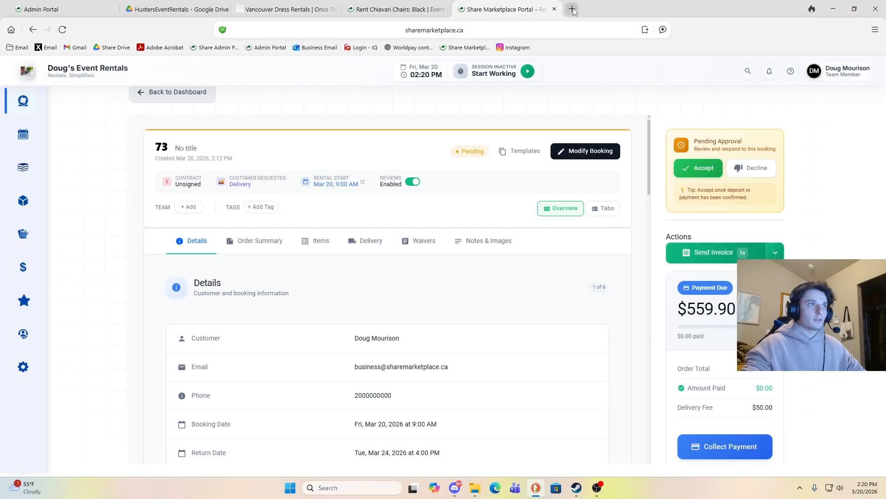
click(316, 47)
click(517, 9)
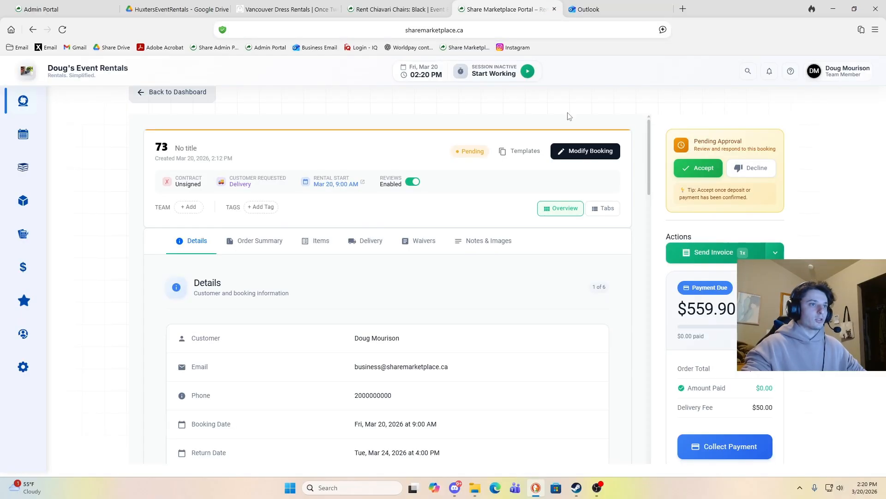
Step: Check the remaining balance in the booking's payment summary
scroll(679, 244, down, 3)
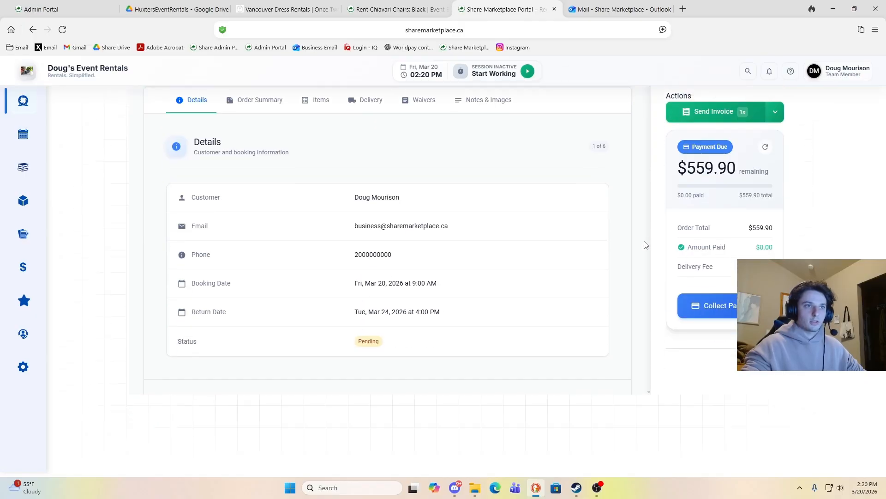
scroll(645, 244, up, 3)
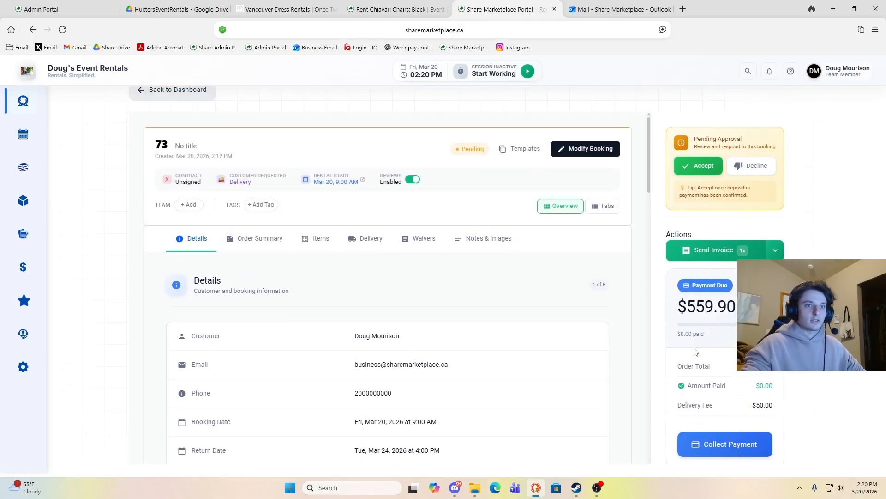
scroll(392, 277, down, 3)
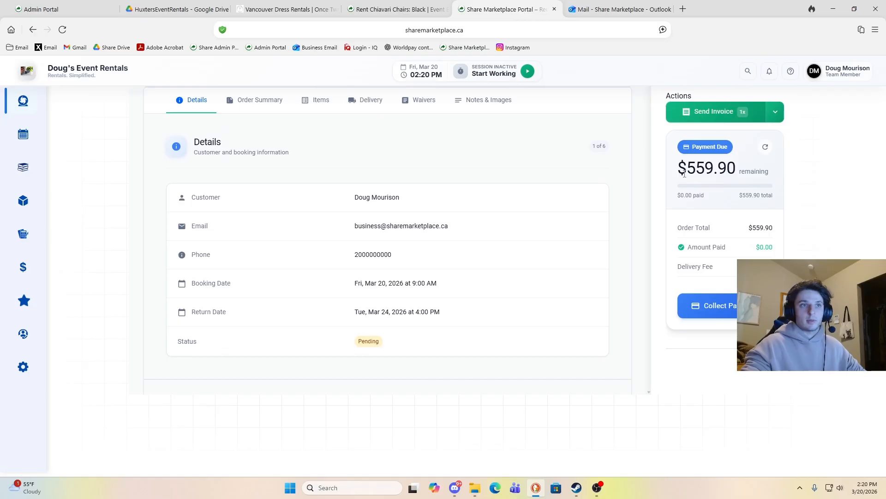
drag(679, 171, 763, 173)
click(763, 181)
scroll(739, 198, up, 5)
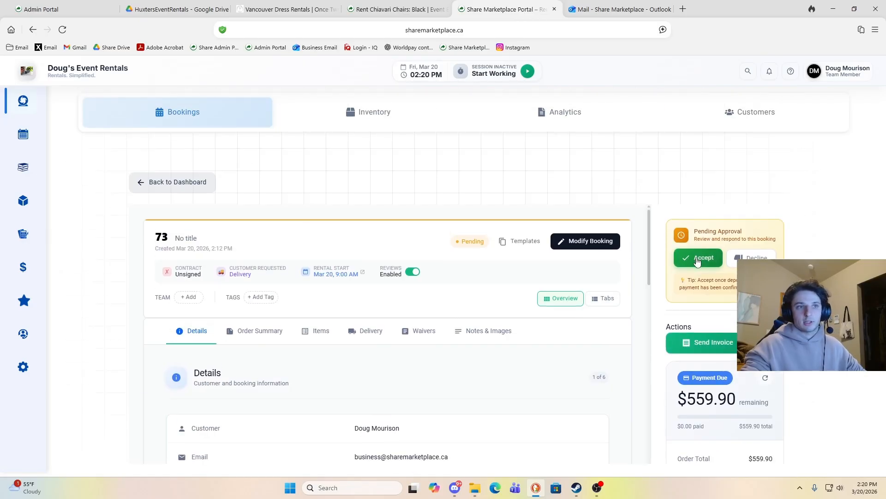
Step: Accept the pending booking and check its status in the details and the booking header
click(697, 262)
scroll(374, 349, down, 7)
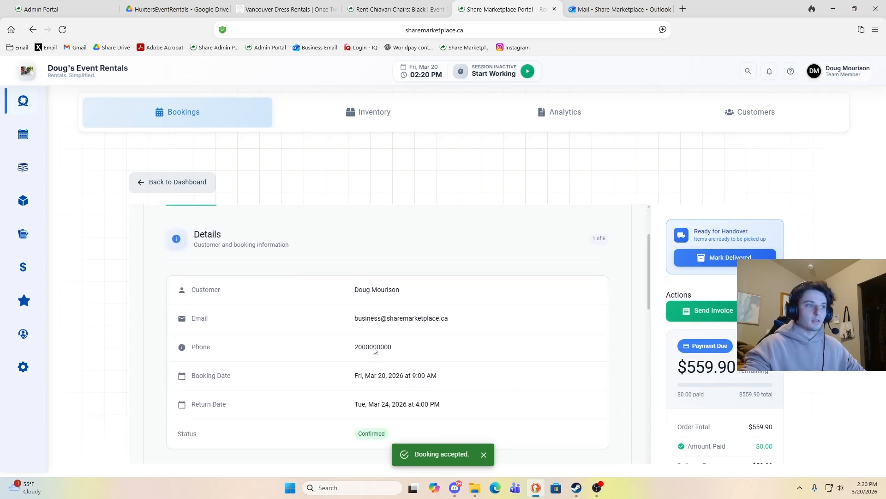
drag(356, 250, 388, 251)
scroll(415, 269, up, 7)
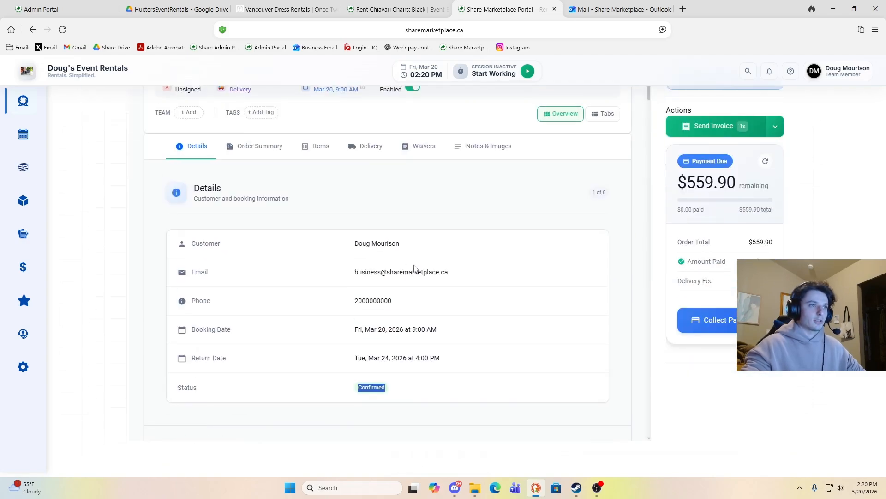
drag(450, 242, 484, 240)
click(484, 243)
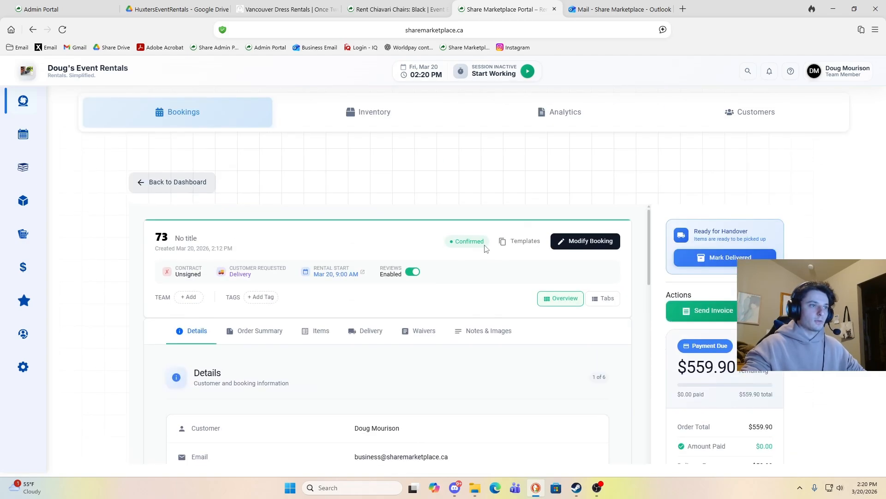
double_click(474, 244)
click(466, 263)
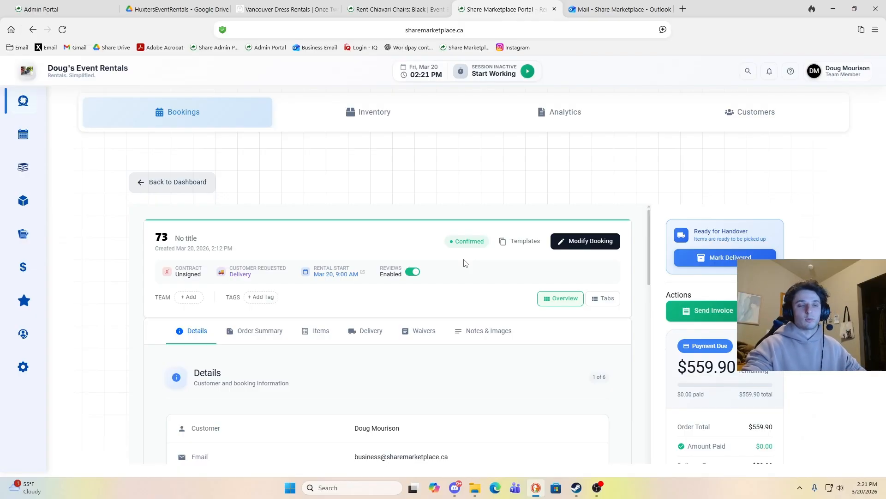
Step: Start collecting an online payment, review the payment setup with its amount and quick-select percentages, and close it without sending a link
scroll(797, 223, down, 9)
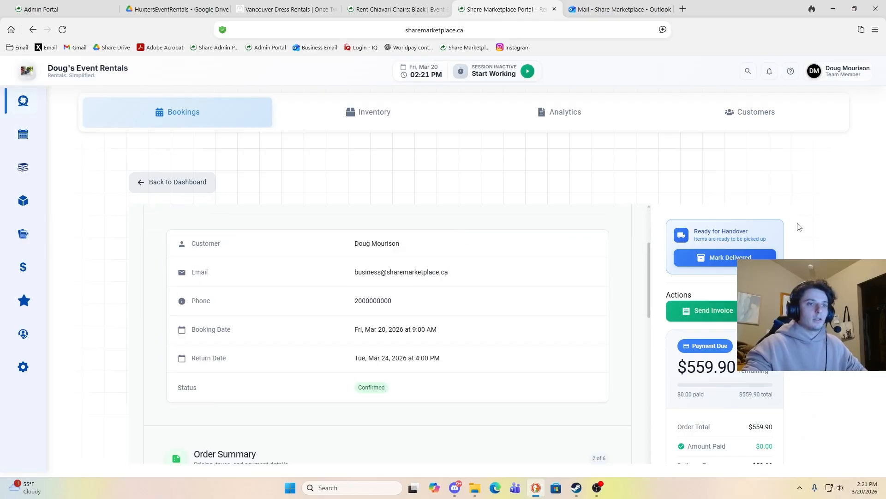
click(711, 273)
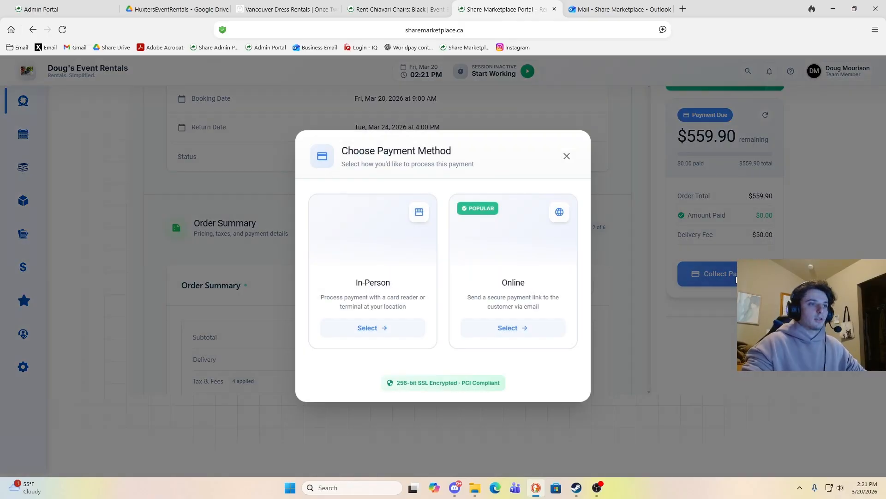
click(513, 261)
scroll(510, 257, down, 2)
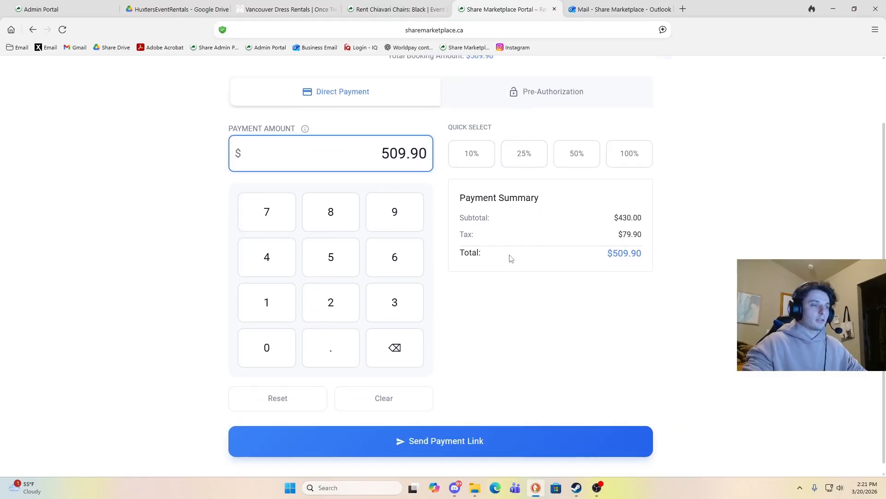
scroll(485, 363, up, 2)
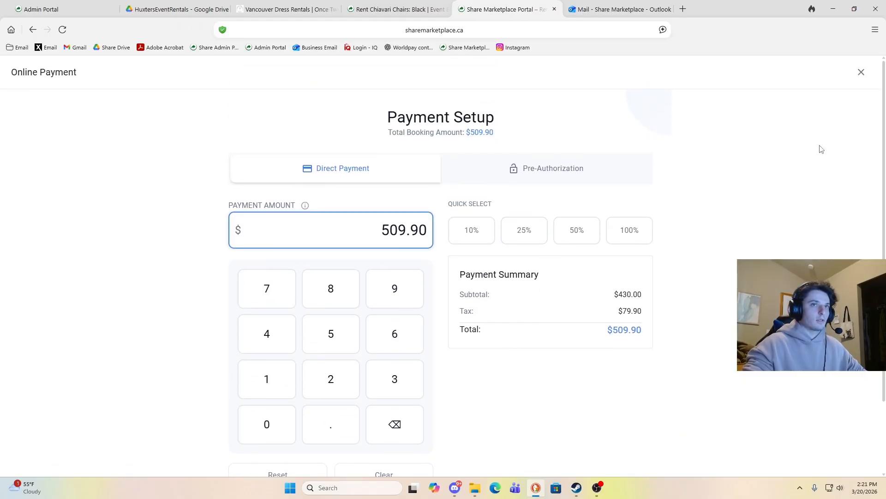
click(863, 72)
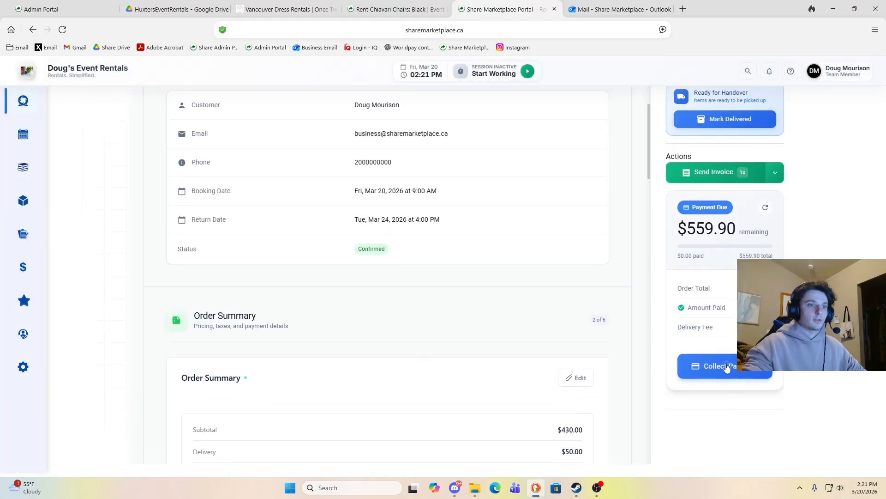
Step: Reopen the payment method choices to compare In-Person and Online, and close them without choosing
click(726, 366)
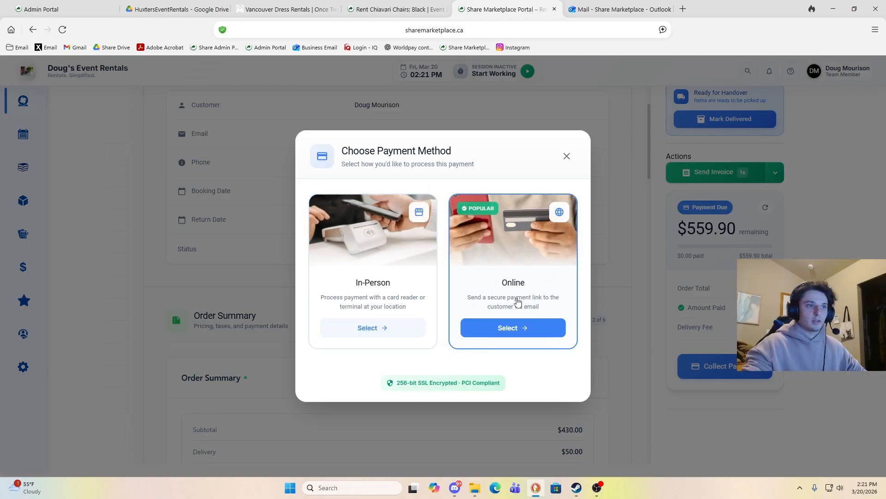
click(567, 156)
scroll(762, 169, down, 2)
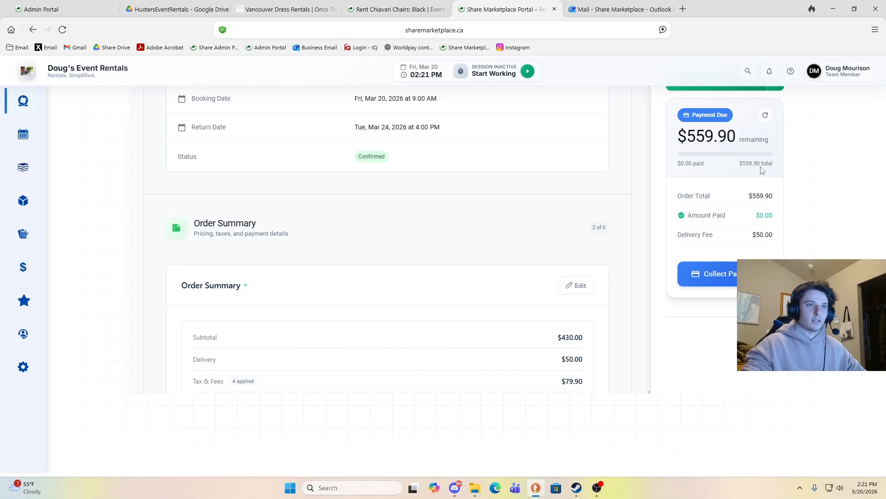
scroll(766, 159, up, 2)
click(775, 172)
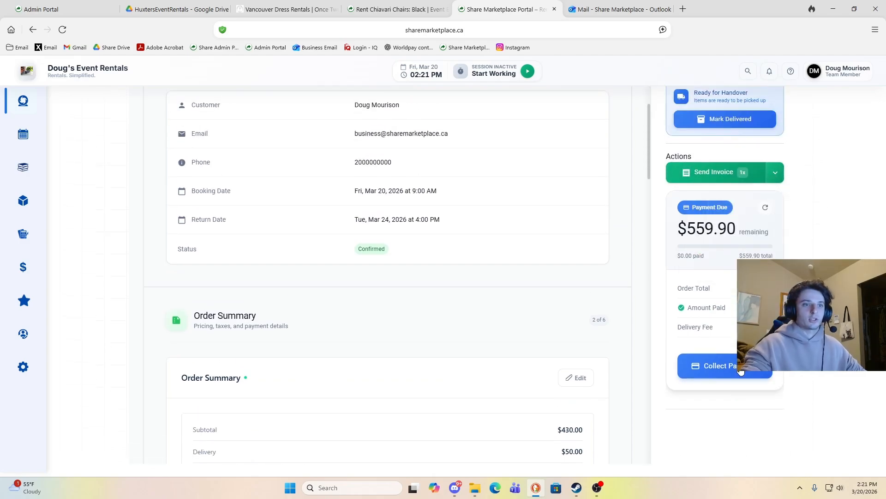
Step: Start collecting an in-person payment and try the Debit and Credit payment methods, leaving Credit selected
click(739, 372)
click(379, 271)
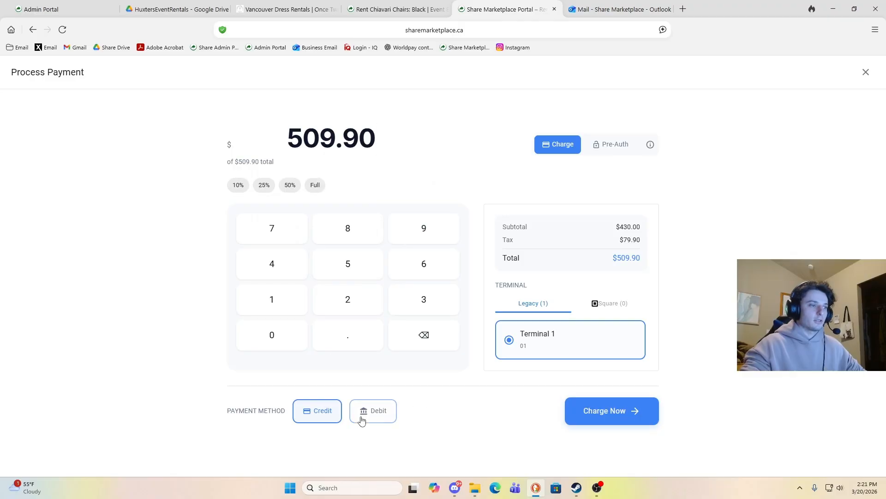
click(362, 419)
click(319, 416)
click(366, 418)
click(320, 417)
click(363, 416)
click(322, 417)
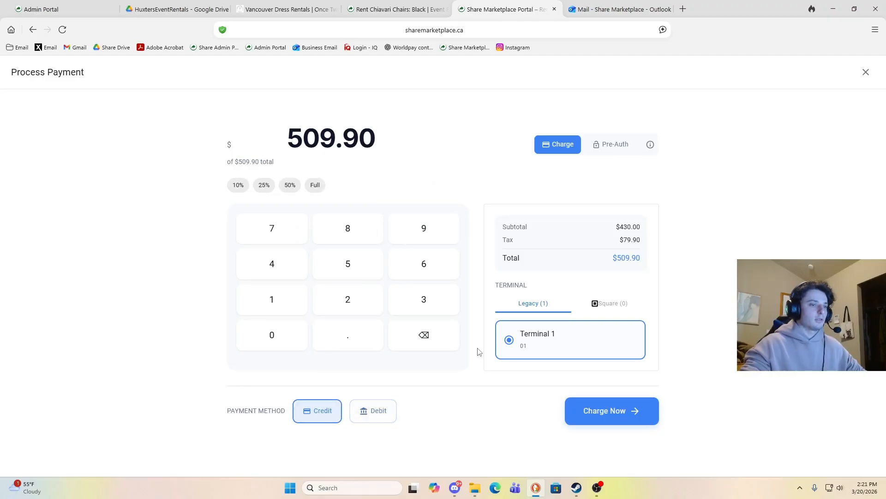
Step: Close the in-person payment without charging, switch to the Outlook mailbox, and review the booking confirmation email's items, totals and delivery details
click(866, 72)
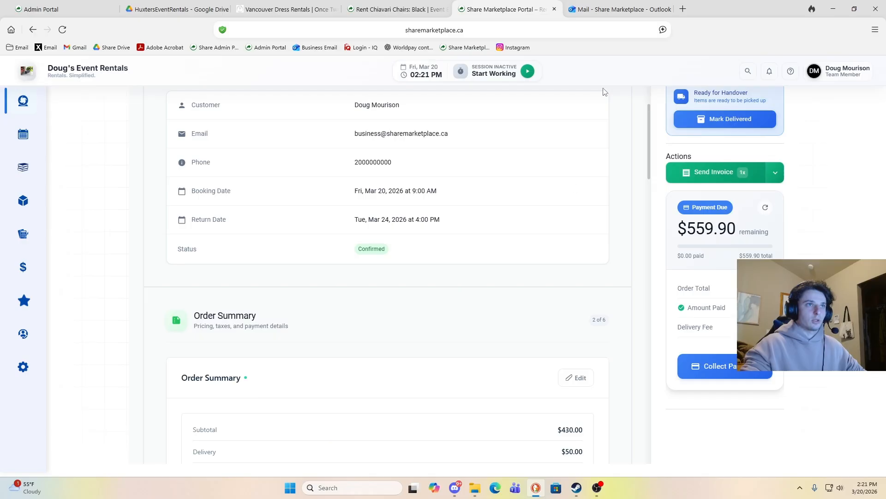
click(618, 9)
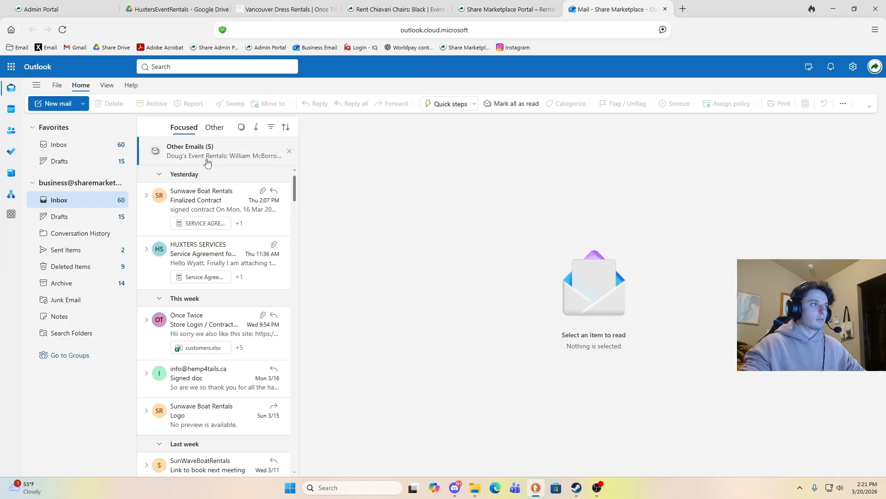
click(207, 155)
click(233, 172)
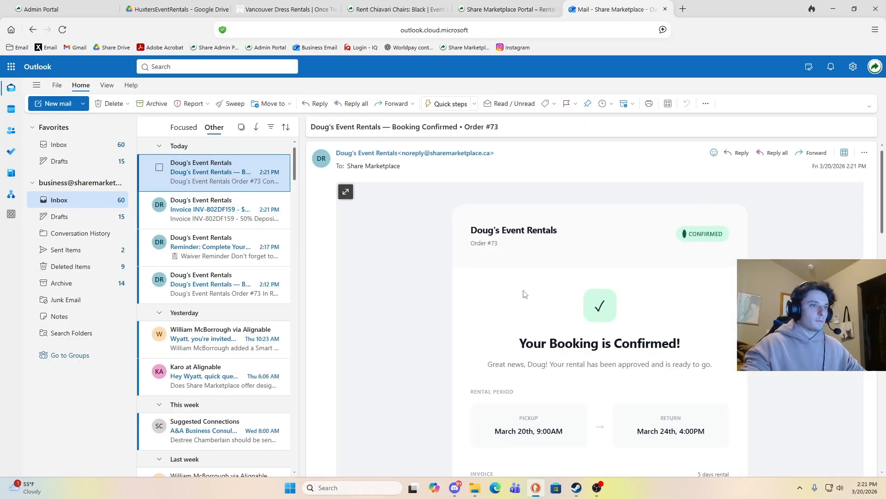
scroll(524, 293, down, 12)
scroll(550, 265, up, 1)
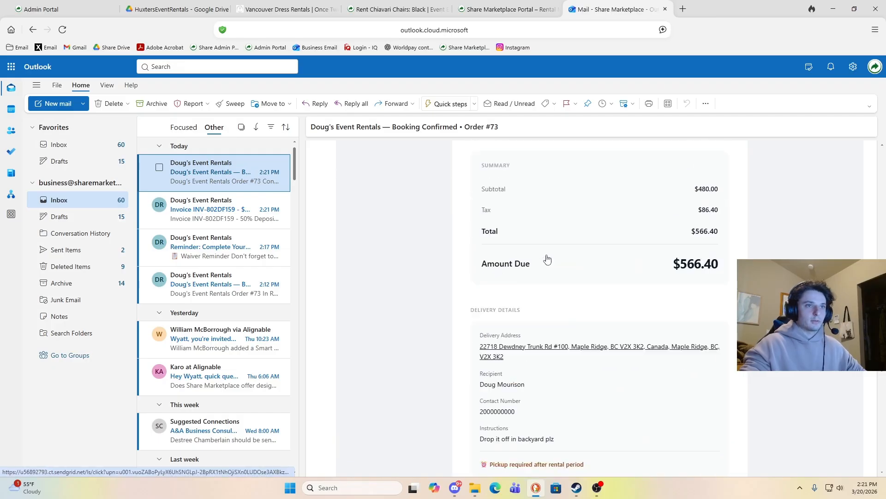
scroll(549, 260, down, 2)
scroll(554, 265, up, 10)
scroll(556, 267, down, 7)
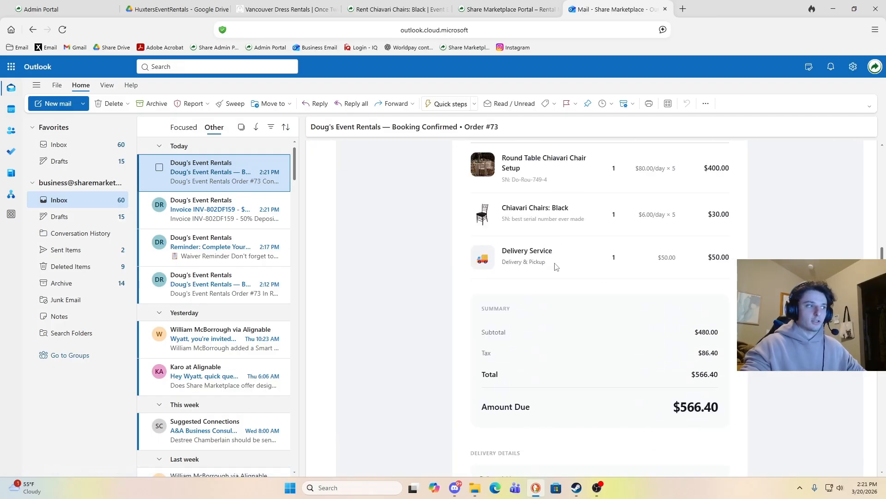
scroll(556, 270, down, 12)
scroll(567, 305, up, 9)
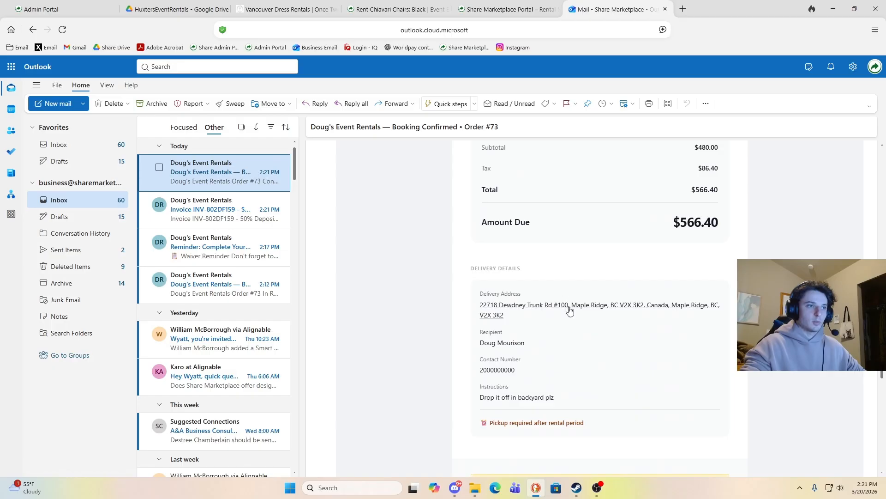
scroll(570, 311, up, 7)
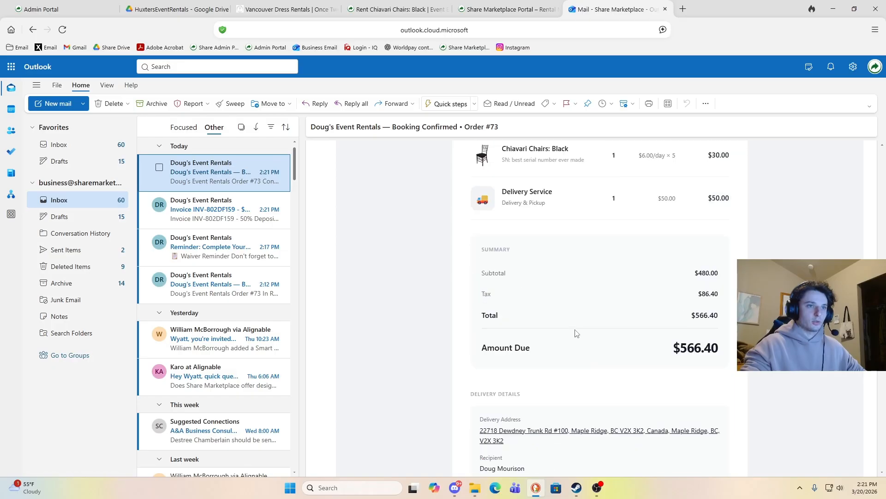
Step: Open the deposit invoice email and examine its deposit request, business message, line items, balance and delivery address
click(227, 220)
scroll(500, 261, down, 8)
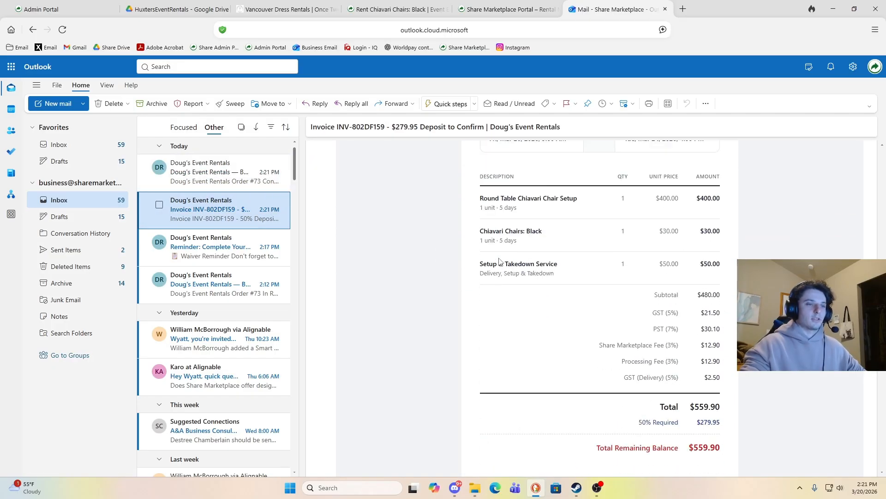
scroll(500, 261, down, 5)
scroll(502, 259, up, 14)
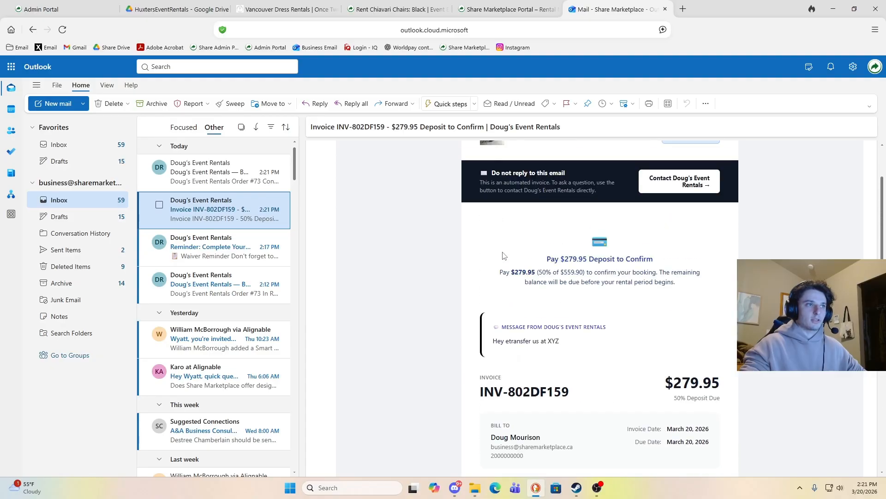
scroll(503, 256, up, 2)
scroll(802, 245, down, 5)
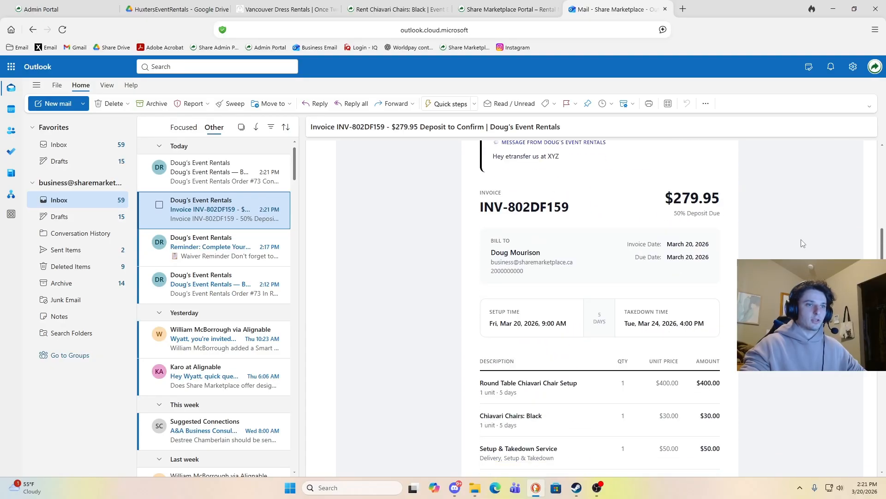
scroll(739, 207, up, 2)
drag(676, 190, 546, 154)
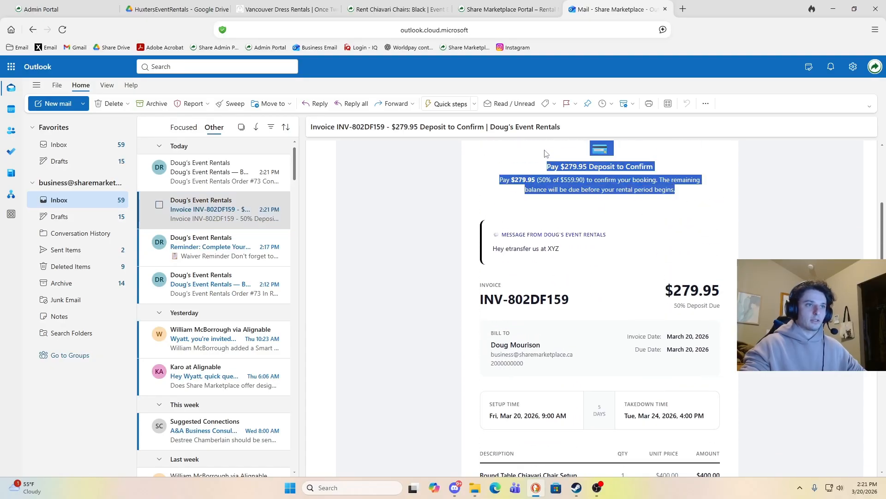
drag(490, 230, 569, 254)
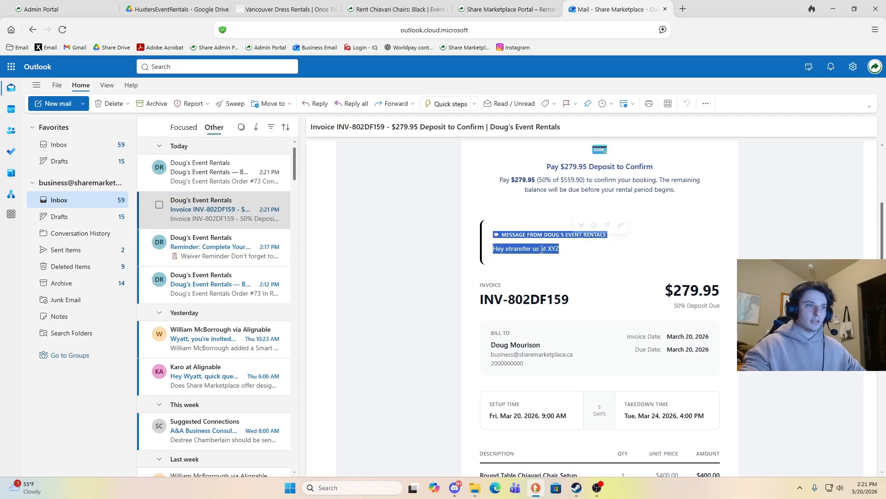
scroll(609, 249, down, 10)
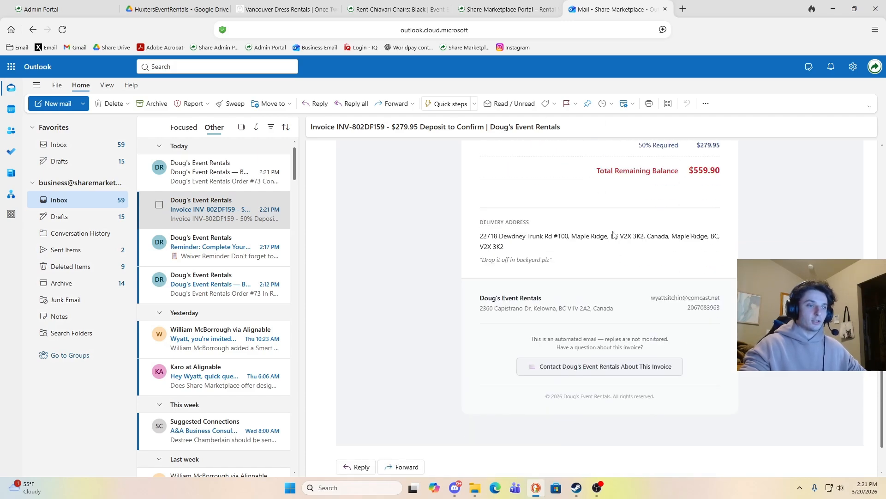
scroll(614, 235, down, 3)
scroll(612, 234, up, 12)
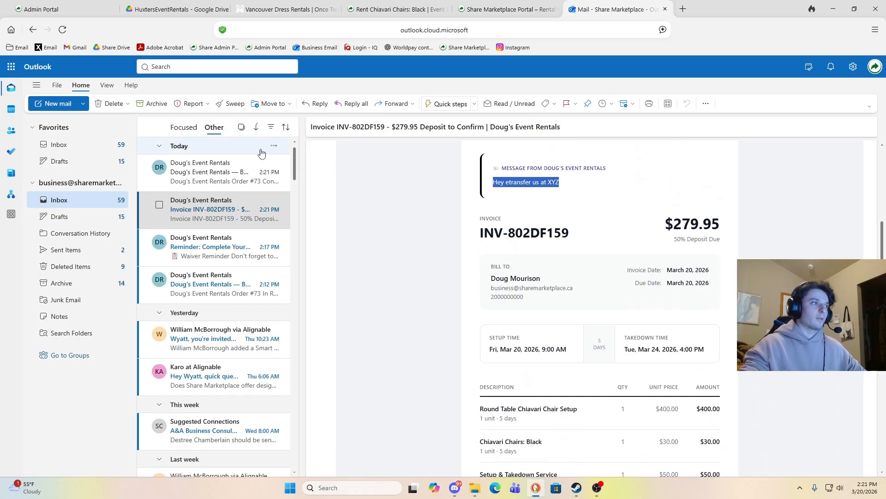
Step: Revisit the booking confirmation email, and open the New Bike Waiver form from the waiver reminder email
click(259, 171)
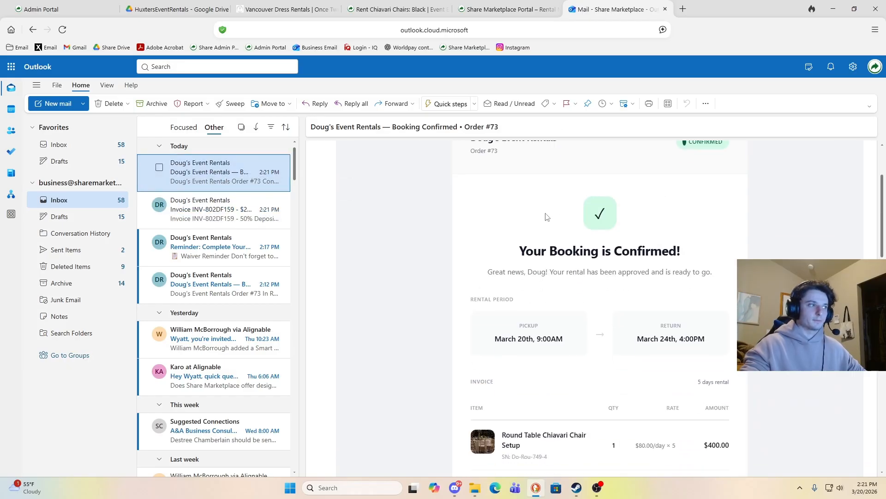
drag(635, 226, 285, 270)
click(233, 244)
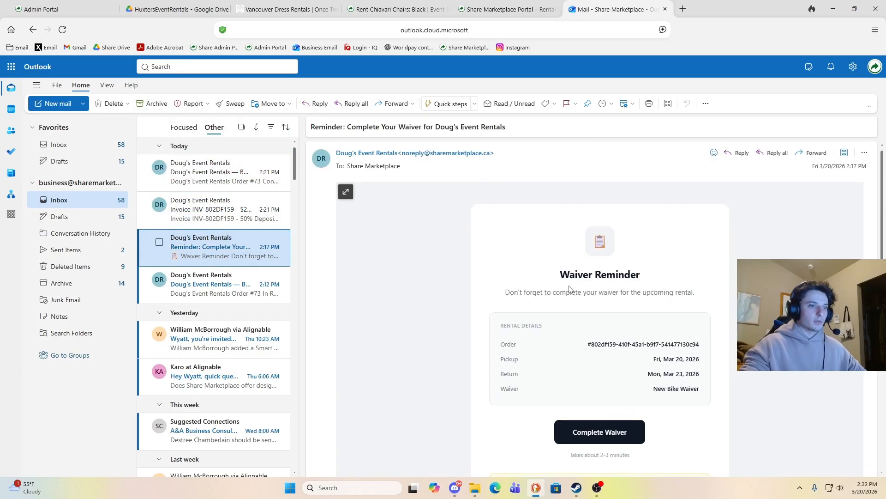
scroll(570, 289, down, 2)
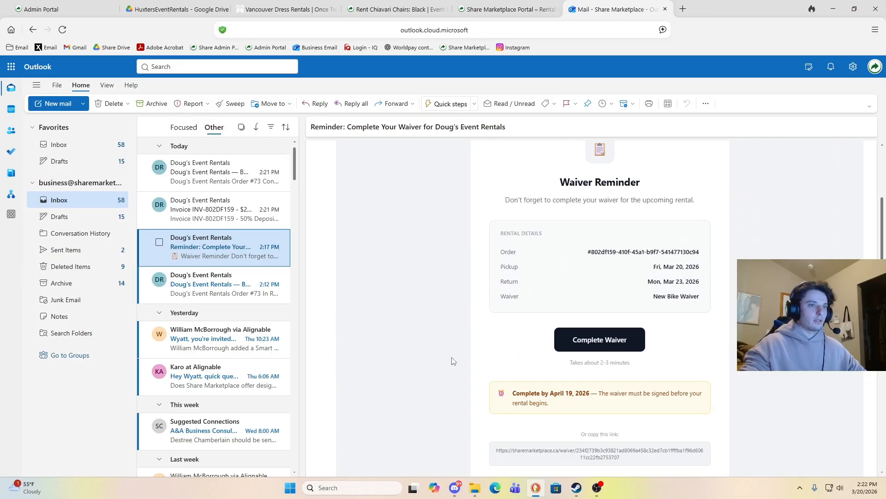
scroll(452, 361, down, 2)
click(577, 295)
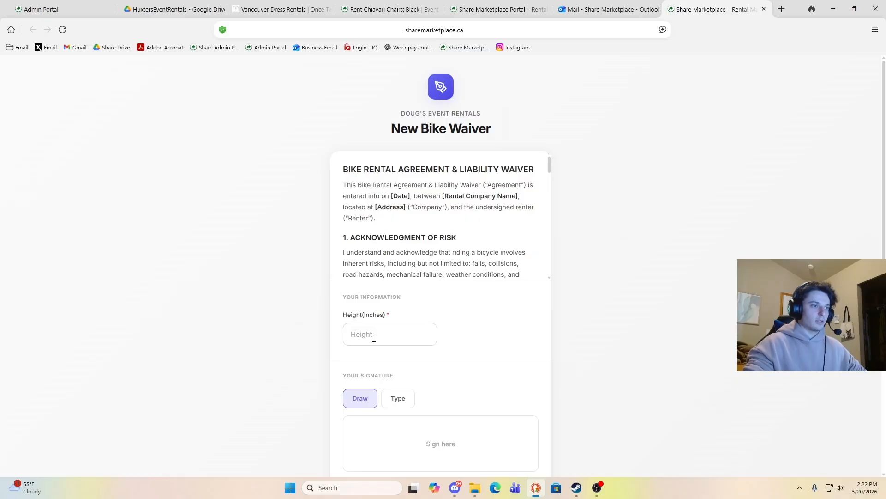
Step: Complete the New Bike Waiver with a height of 12 inches and a drawn signature, acknowledge the terms, and sign it
click(374, 337)
scroll(453, 325, down, 3)
mouse_move(356, 266)
mouse_down()
mouse_move(441, 255)
mouse_move(458, 242)
mouse_up()
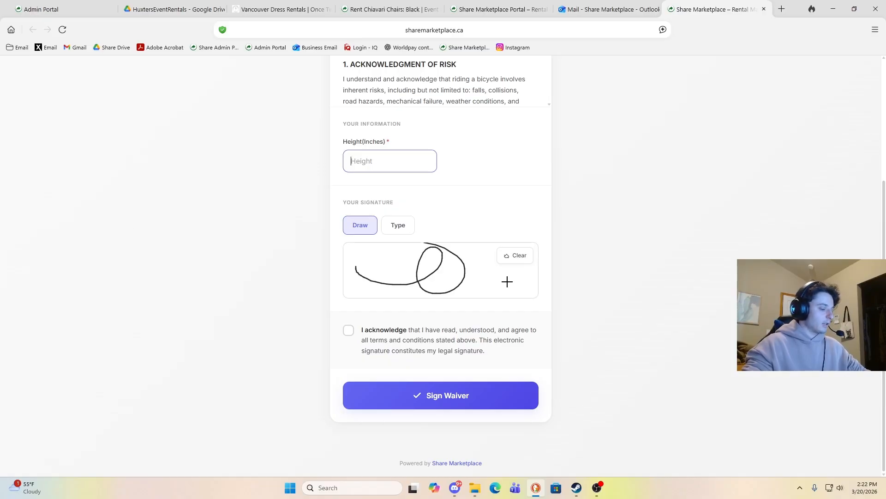
text(12)
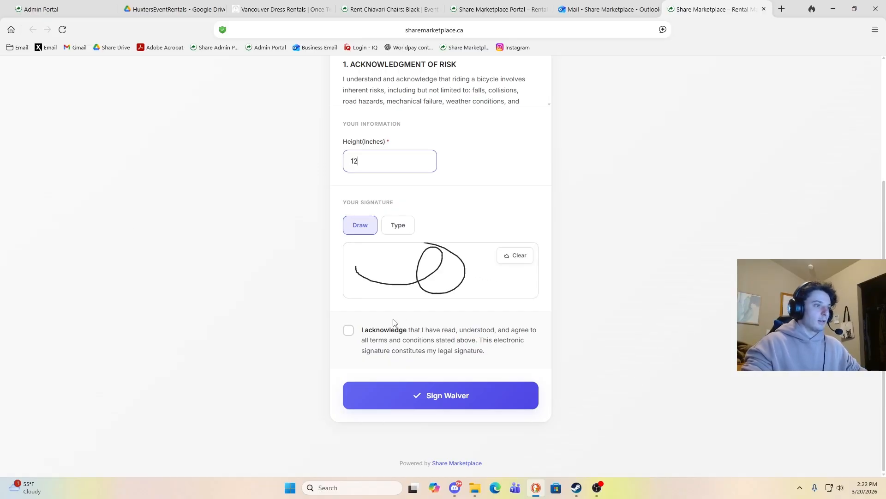
click(348, 330)
click(428, 405)
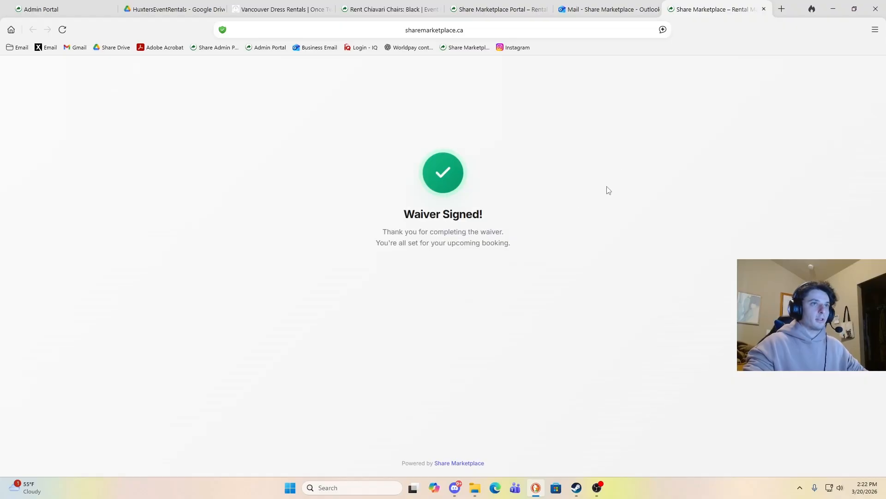
Step: Switch back to the booking in the Share Marketplace Portal and check the contract status in its header
click(498, 10)
scroll(253, 162, up, 7)
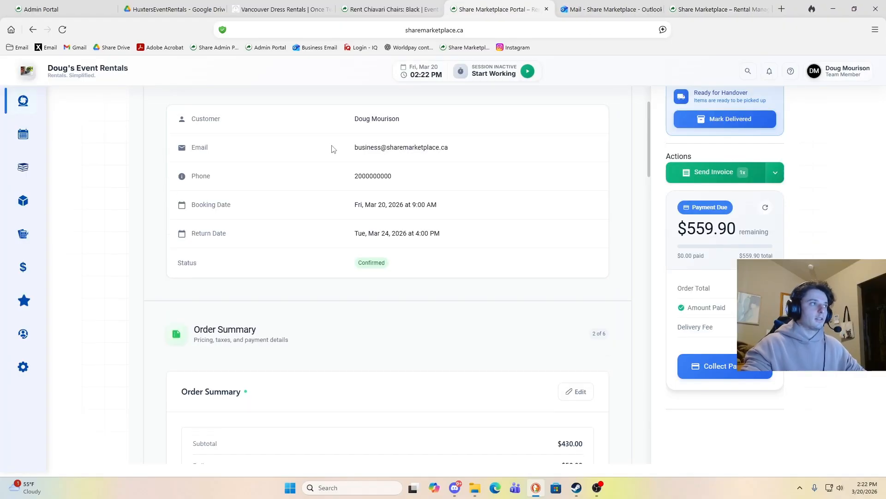
click(196, 183)
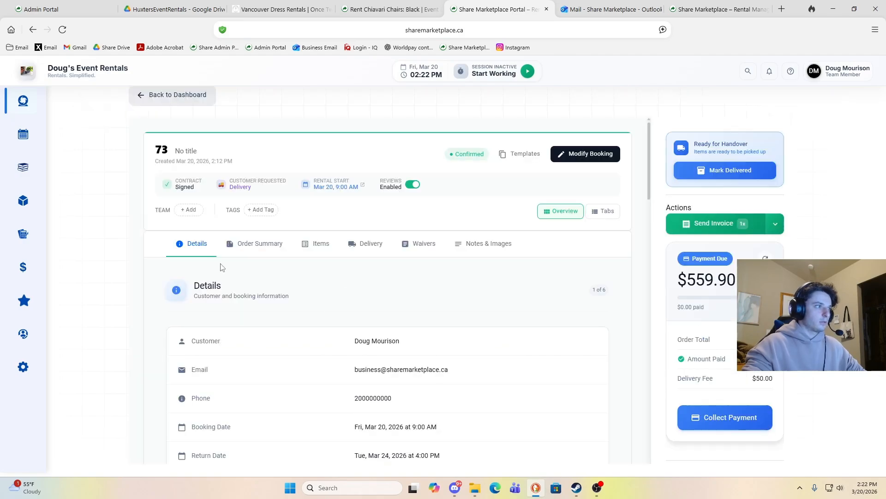
drag(200, 187, 163, 181)
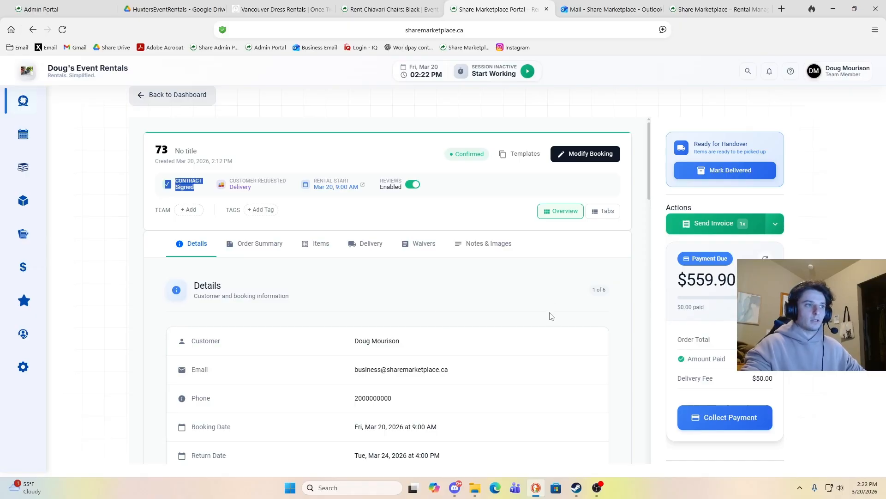
click(585, 301)
Step: Review the booking's order summary, total amount, receipt option and items, and return to the booking header
scroll(525, 297, down, 12)
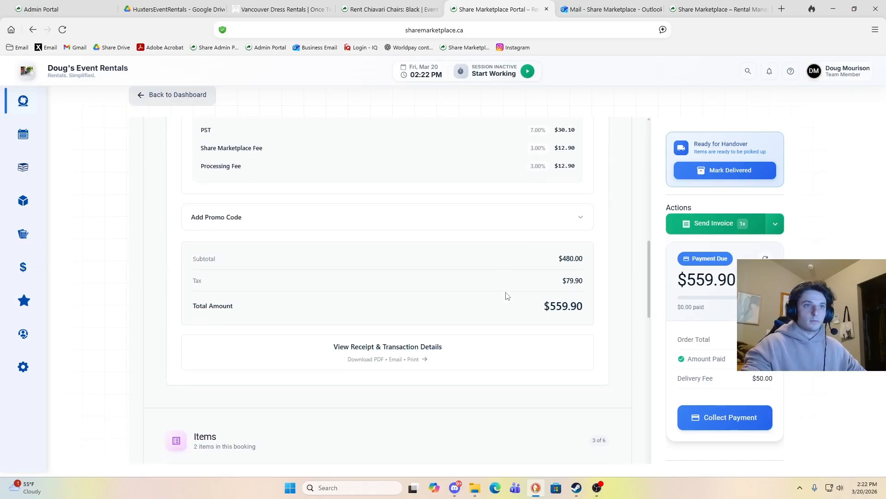
scroll(517, 295, down, 6)
scroll(517, 280, up, 4)
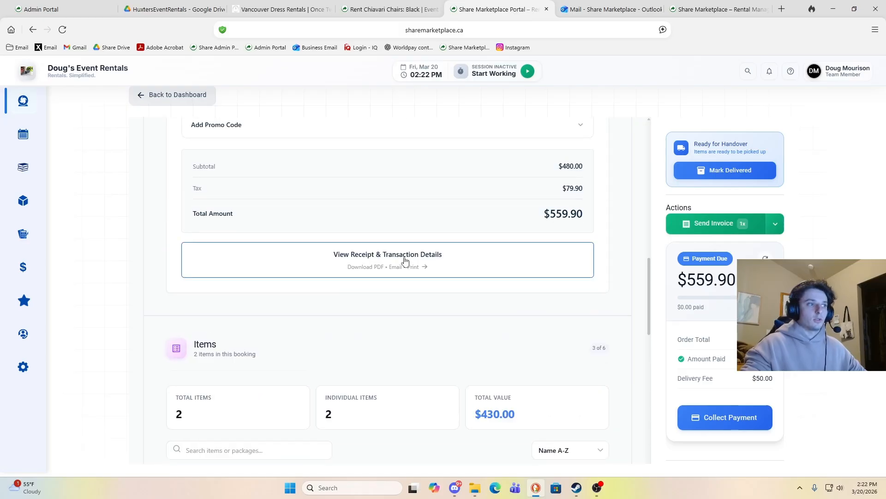
scroll(527, 300, up, 2)
scroll(531, 295, up, 10)
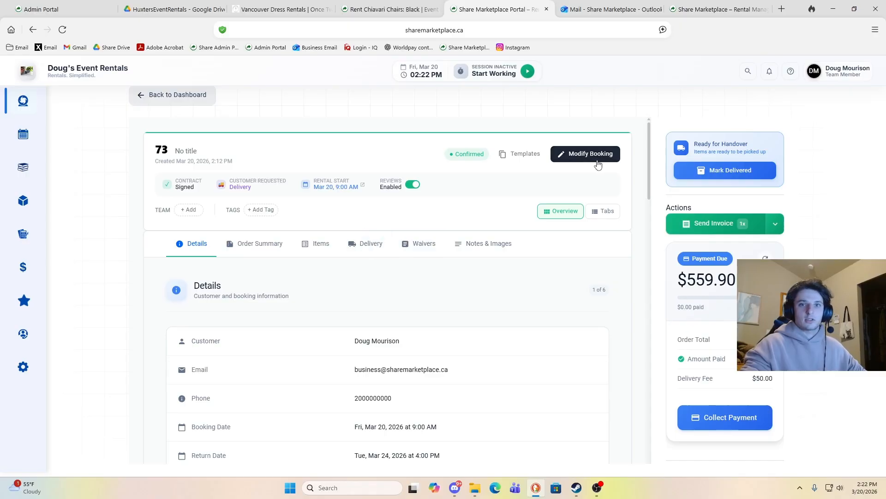
Step: Check the payment method choices without selecting one, and download the booking's invoice as a PDF
click(774, 228)
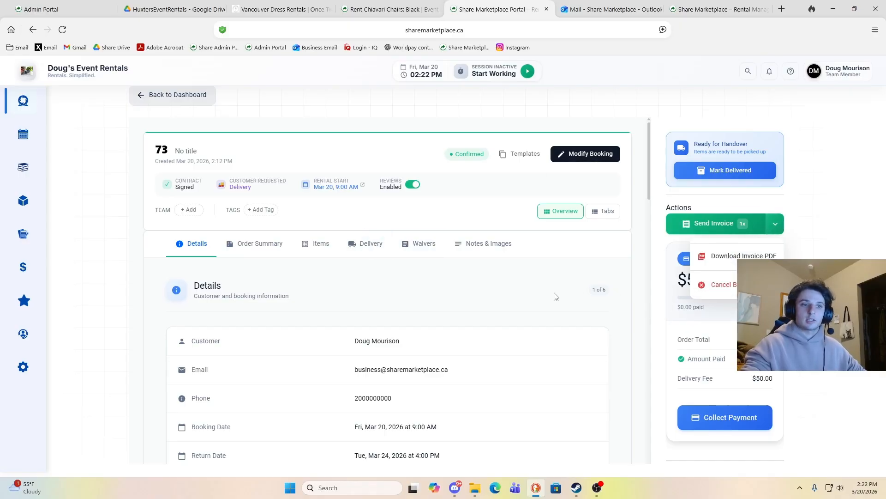
click(723, 411)
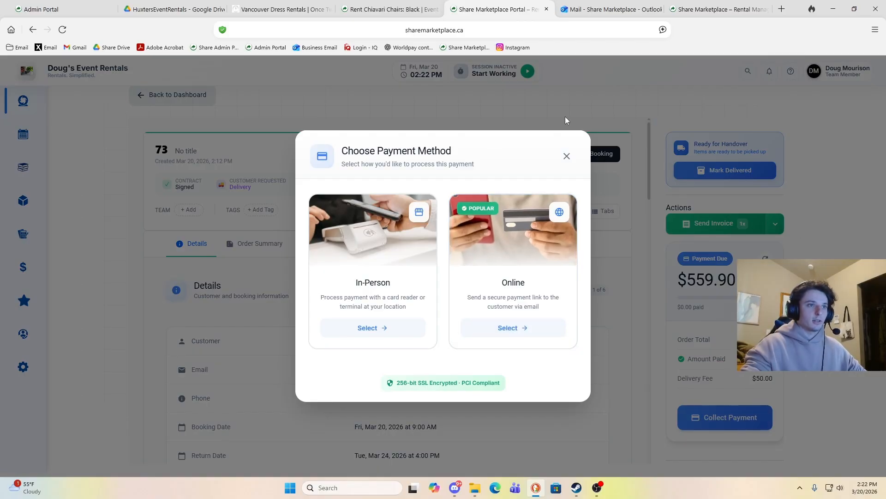
click(567, 157)
click(776, 224)
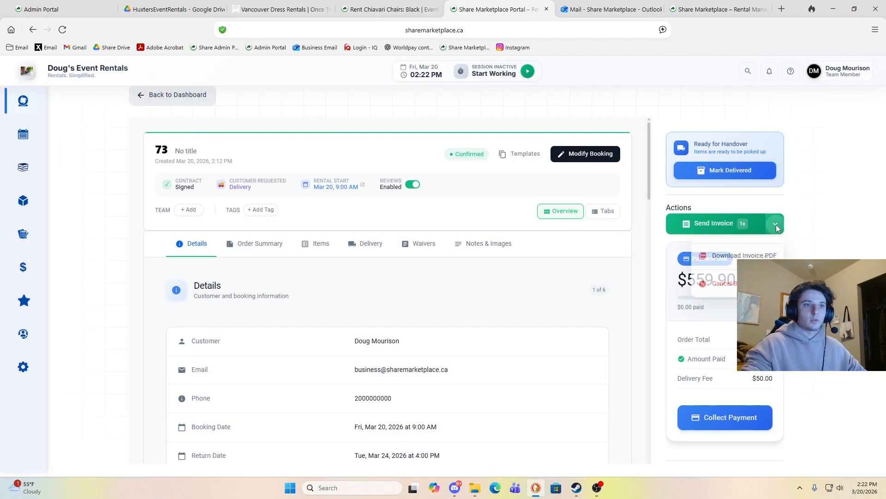
click(728, 264)
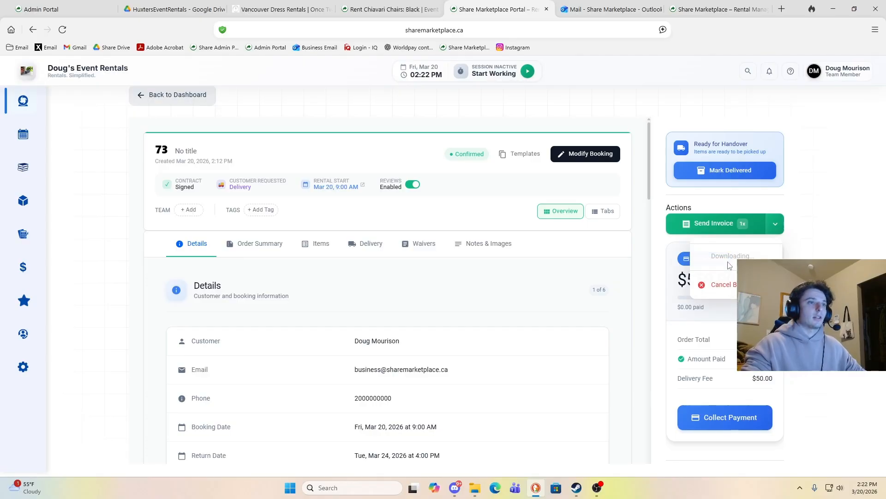
Step: Add a General staff note to the booking reading "This customer is throwing a surprise party, please be discreet" and save it
scroll(526, 235, down, 10)
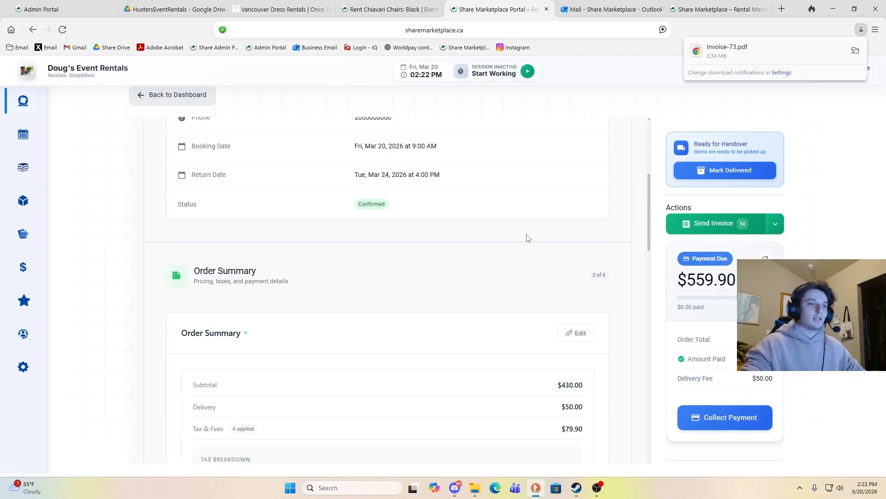
scroll(494, 233, down, 15)
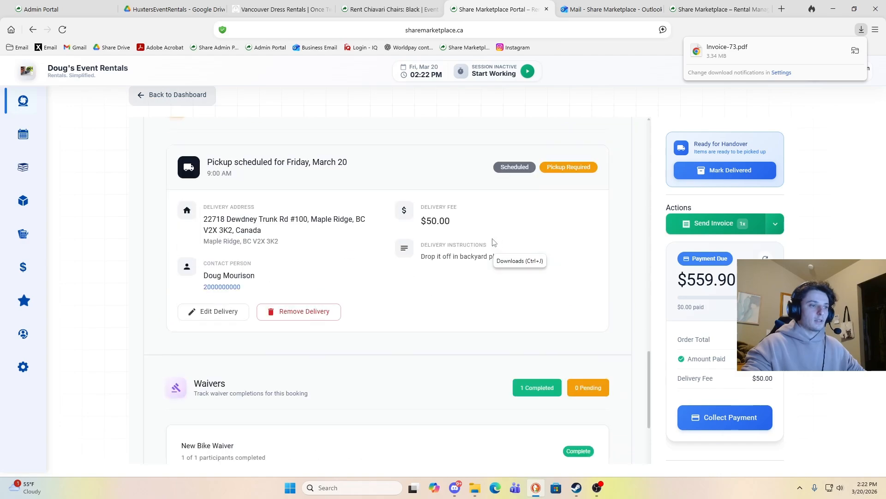
scroll(495, 233, down, 5)
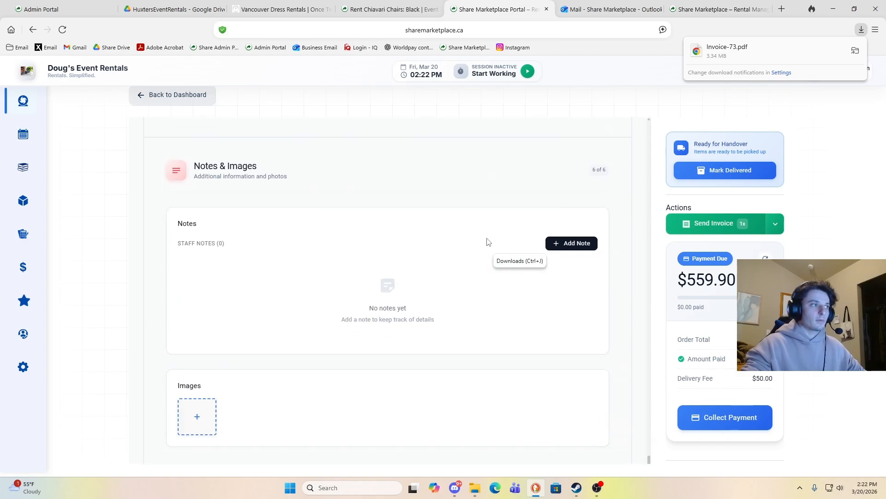
click(572, 244)
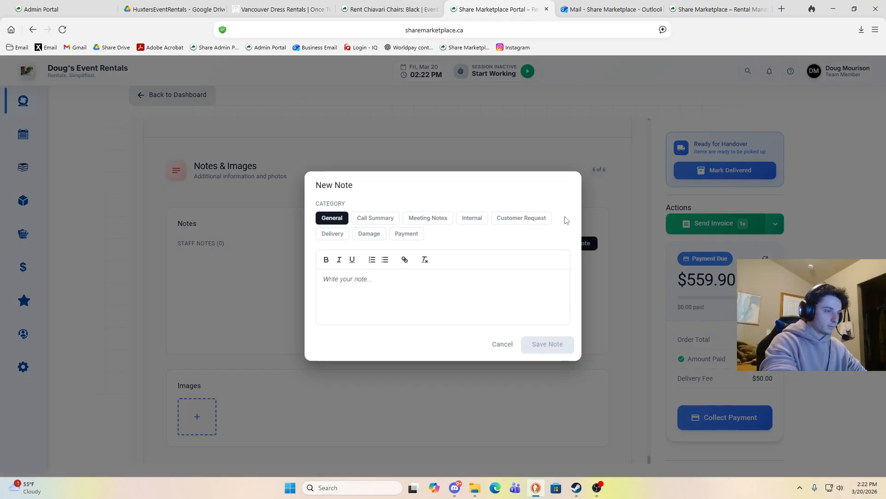
text(This c)
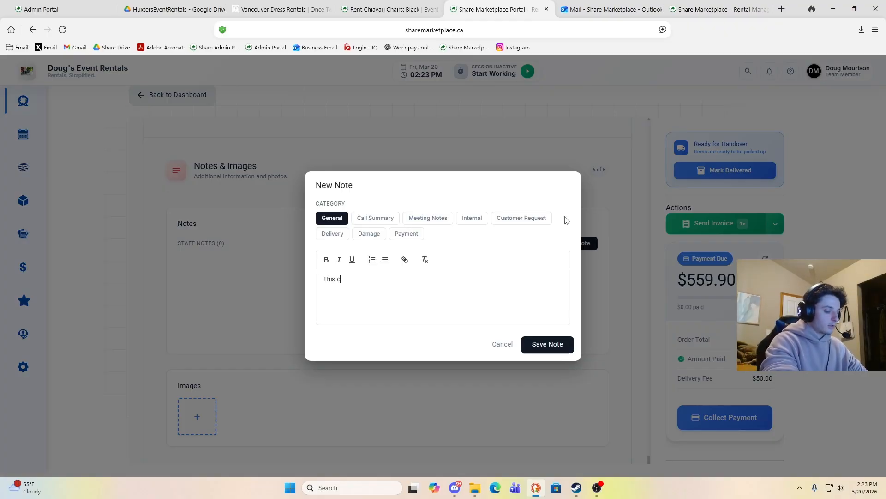
text(ustomer is throwing a surprise party, please be discreet)
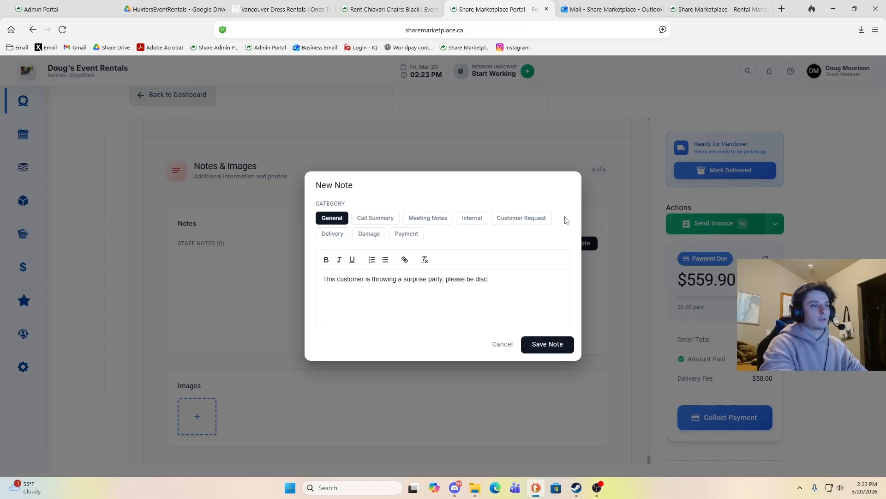
click(549, 345)
Step: Reload the booking page, preview the latest note in the booking header, and follow it to the notes section before returning to the header
scroll(596, 319, up, 15)
scroll(577, 289, up, 15)
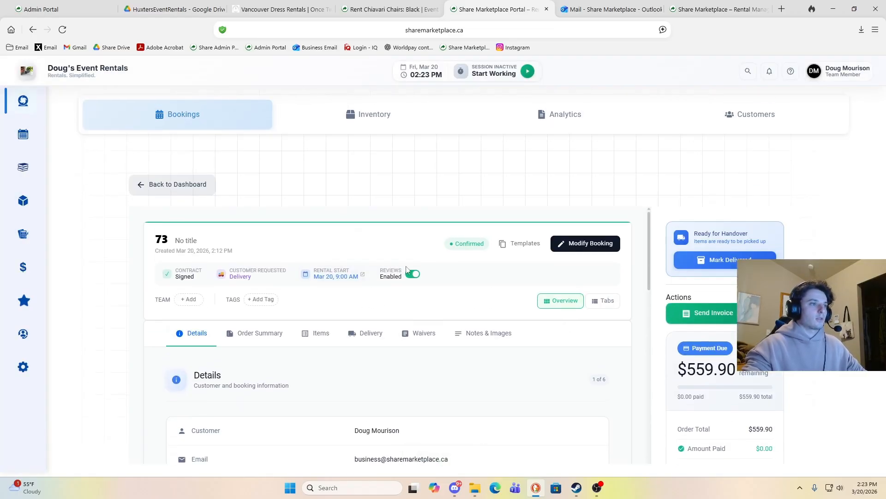
click(62, 30)
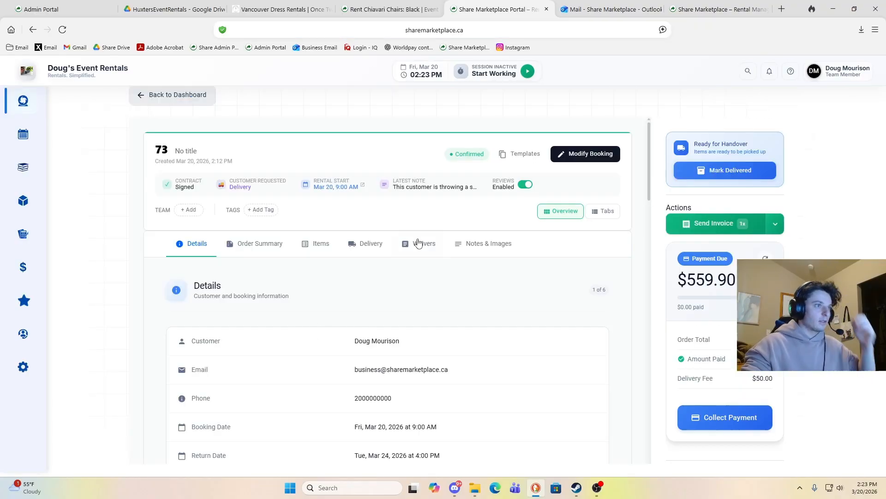
mouse_move(408, 183)
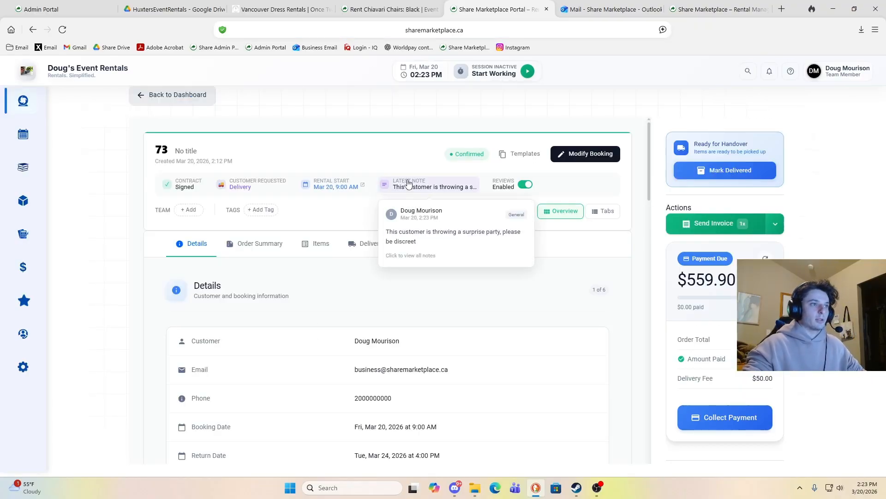
click(408, 182)
scroll(457, 263, up, 10)
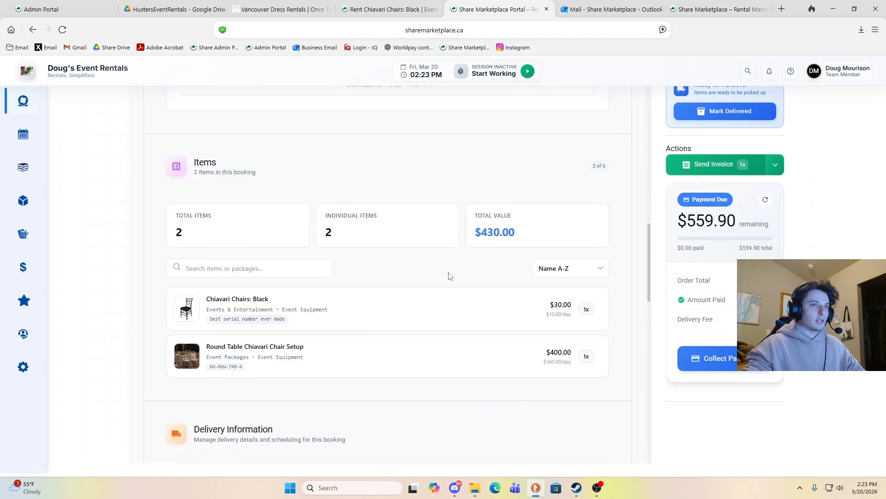
scroll(450, 276, up, 15)
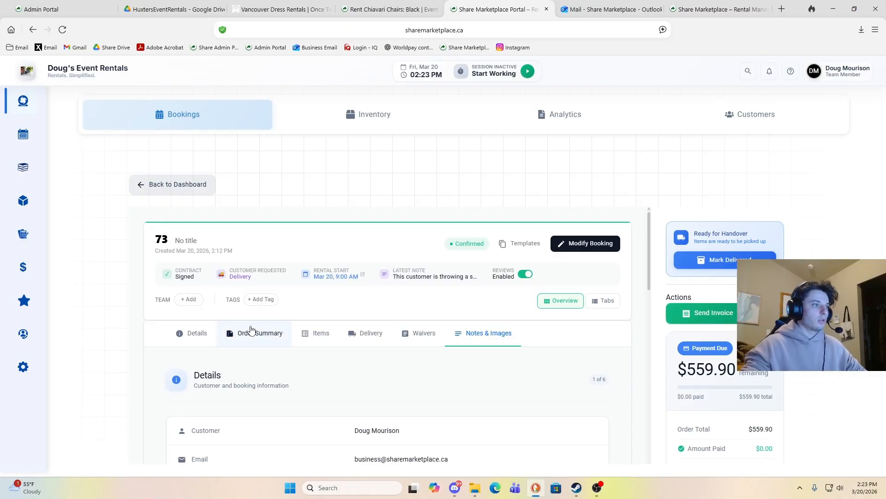
click(190, 301)
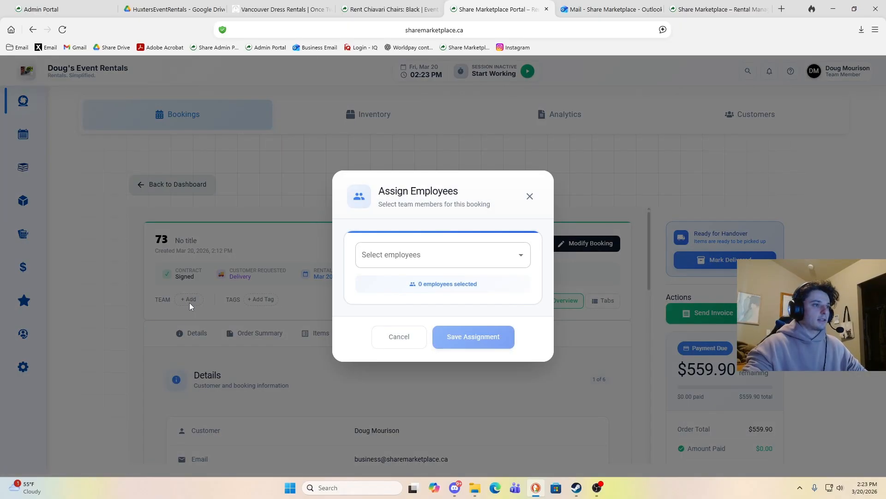
click(444, 254)
click(530, 198)
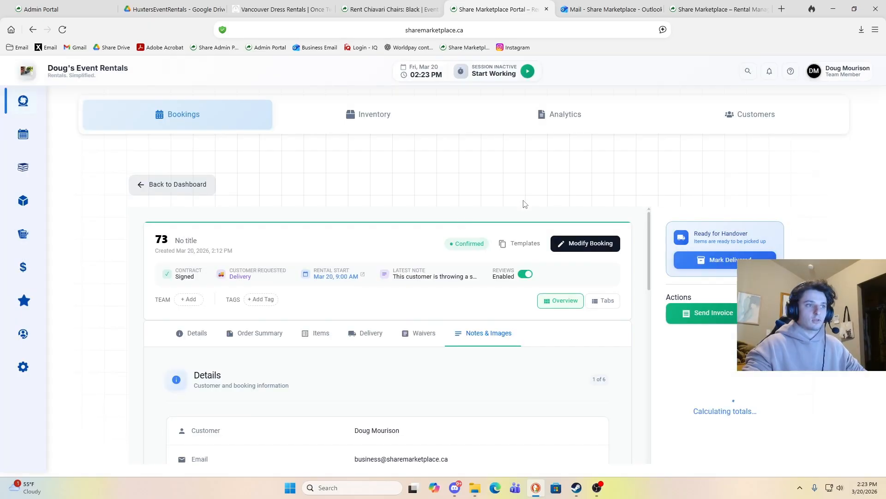
Step: Assign the only listed employee to the booking's team and save the assignment
click(195, 299)
click(411, 255)
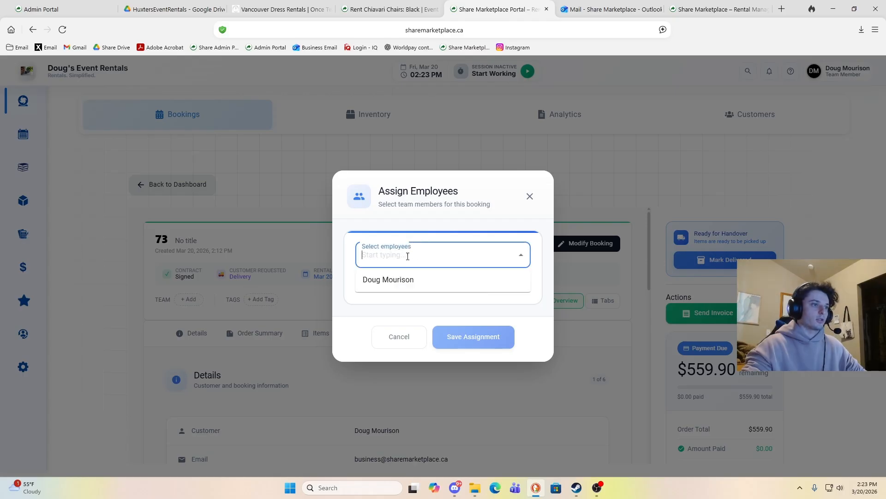
click(409, 288)
click(485, 344)
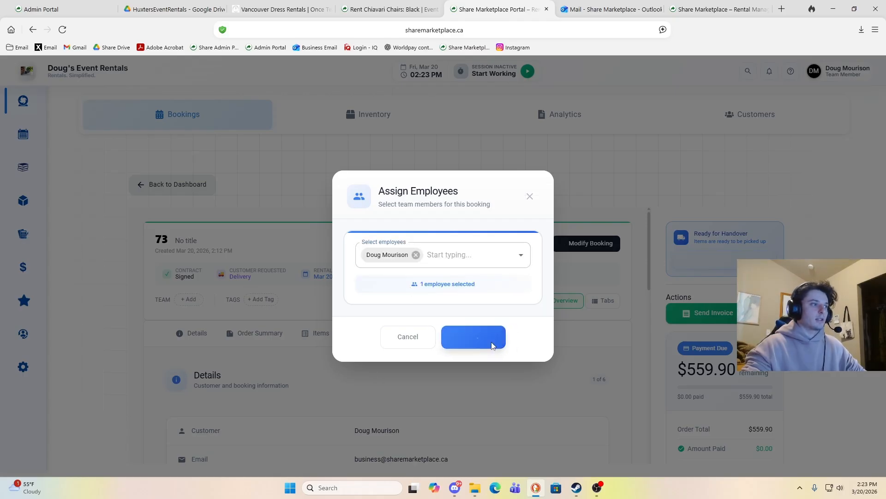
drag(187, 300, 230, 301)
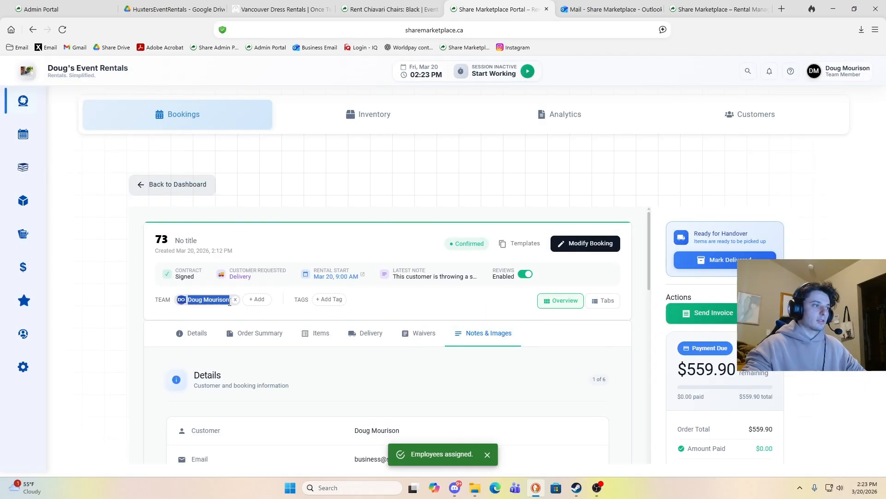
drag(171, 301, 231, 301)
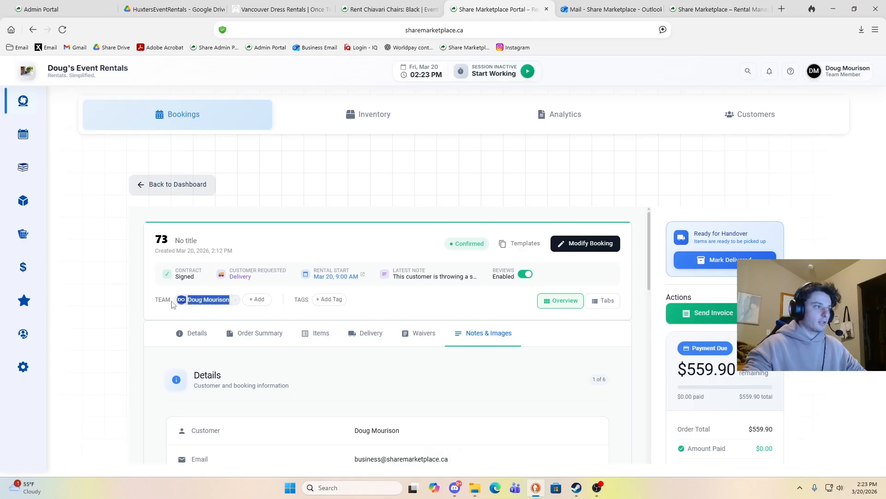
drag(171, 302, 235, 301)
click(447, 321)
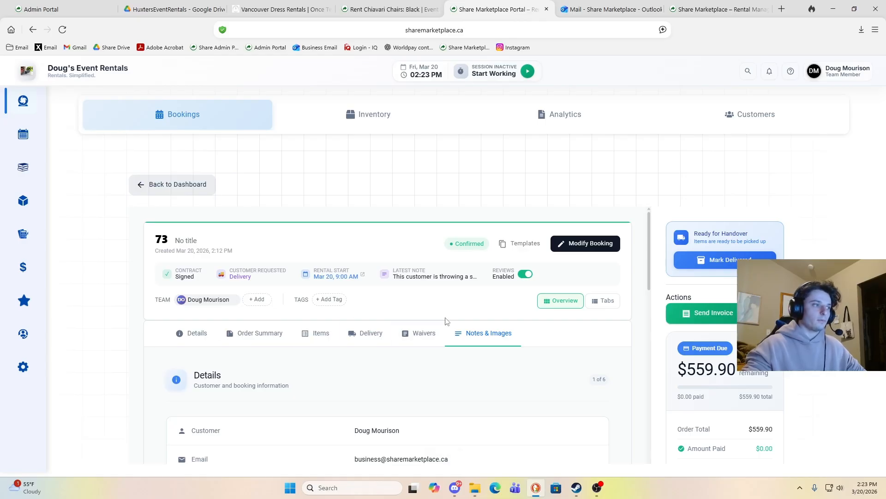
Step: Create a lime green tag named "Contacted customer no pickup" and apply it to the booking
click(330, 299)
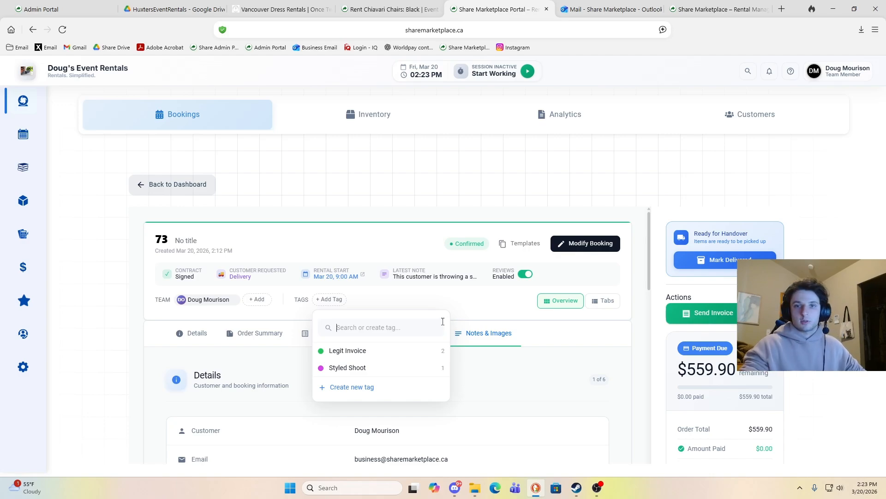
text(Co)
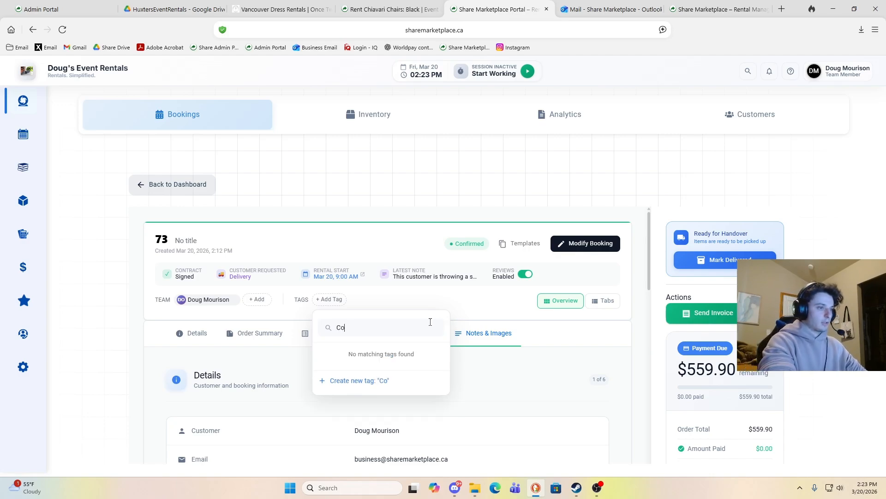
text(ntacted cust)
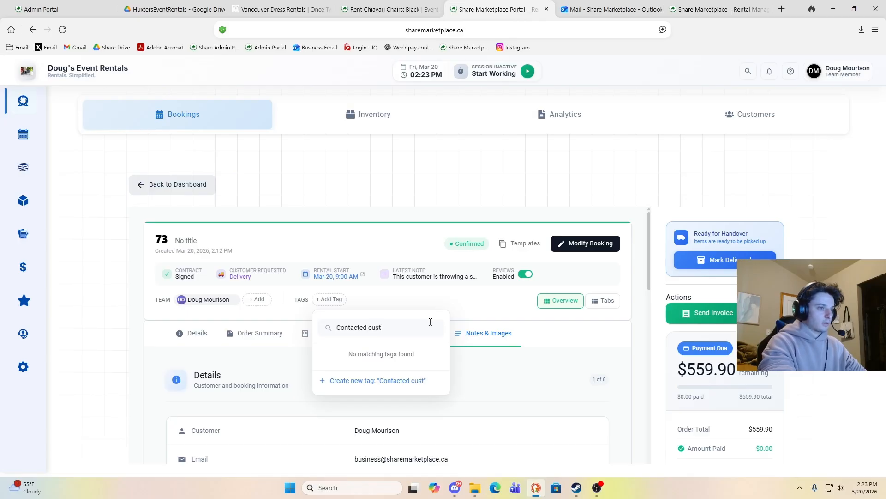
text(omer no pickuo)
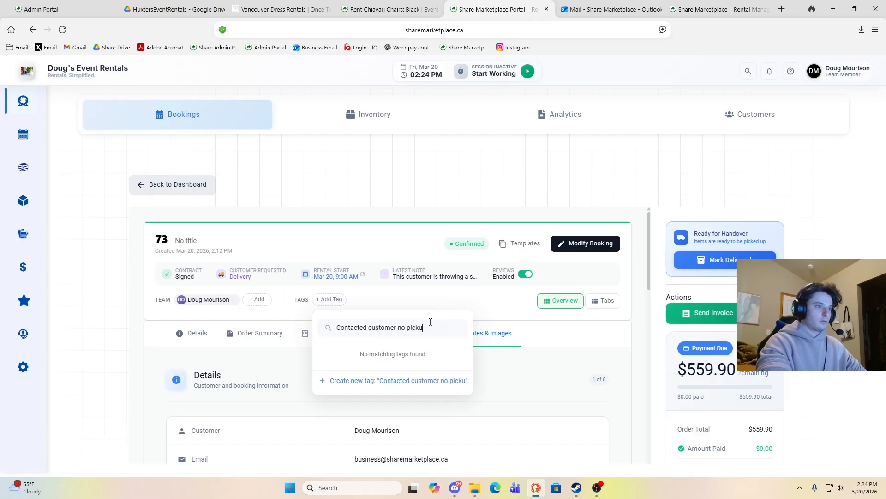
key(BackSpace)
text(p)
click(384, 391)
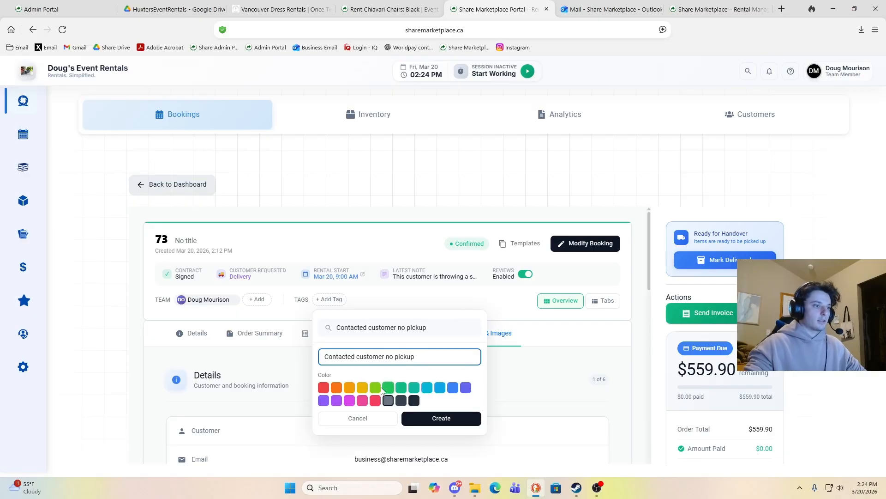
click(384, 391)
click(431, 420)
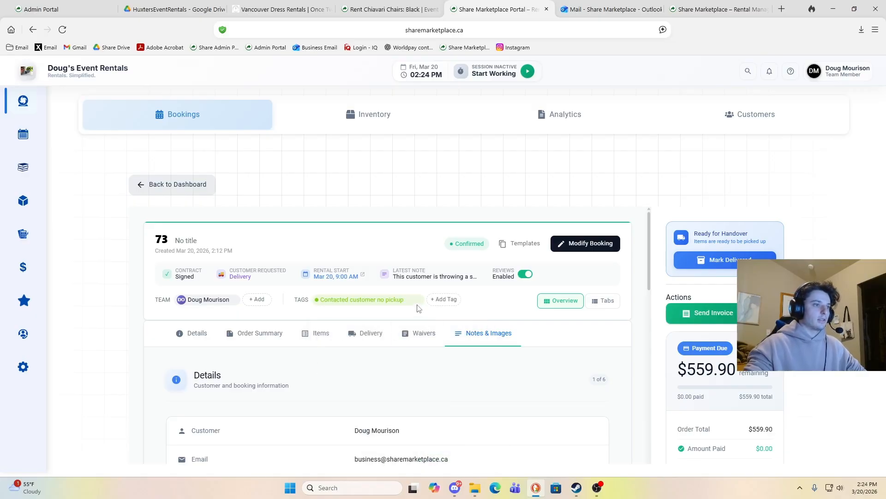
drag(323, 301, 405, 309)
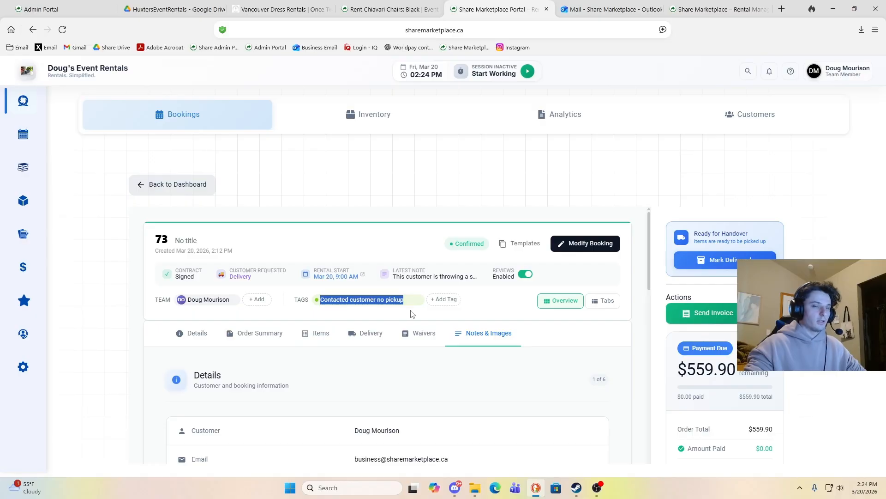
click(333, 375)
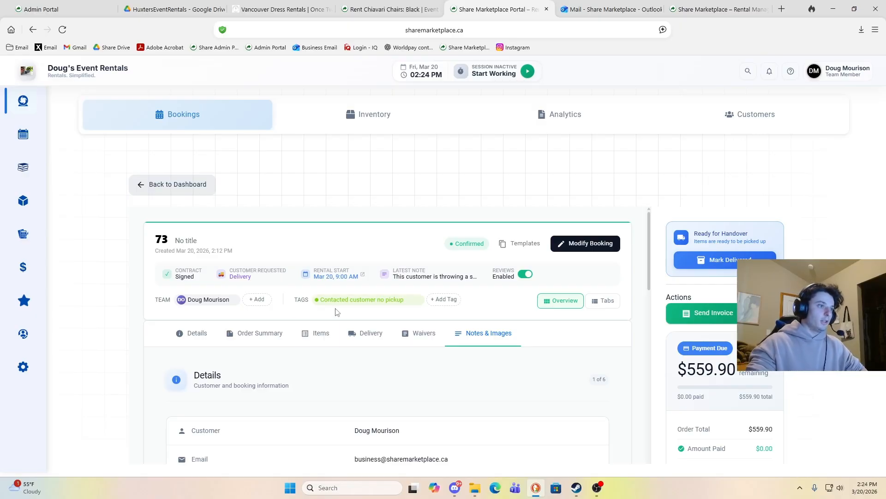
drag(314, 304, 415, 308)
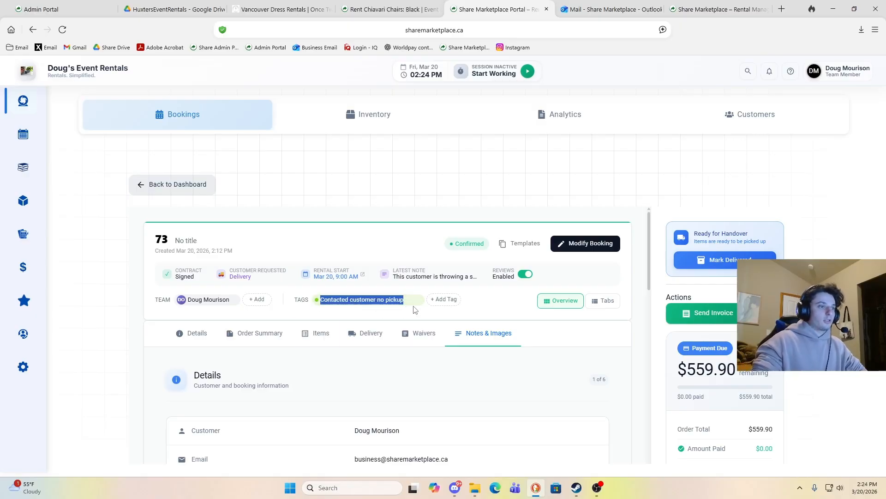
click(406, 365)
Step: Return to the bookings dashboard, reload it, and check the tag shown on the newest booking
click(177, 186)
scroll(441, 240, down, 3)
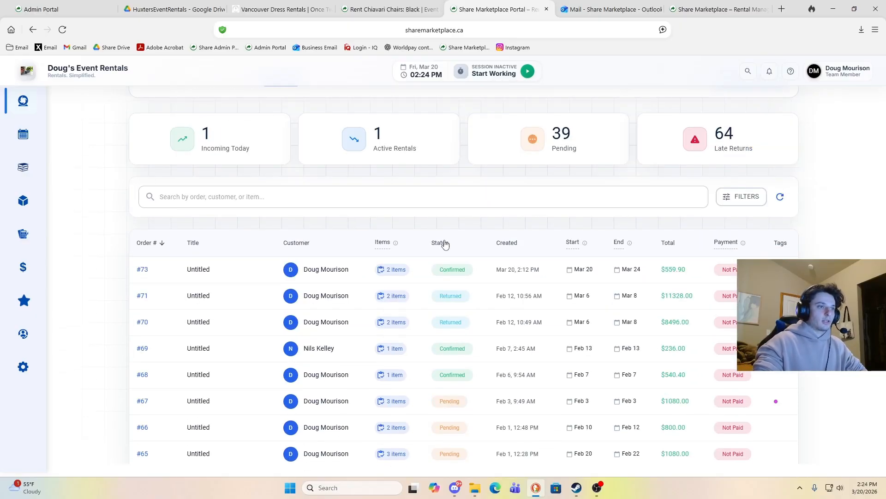
click(62, 29)
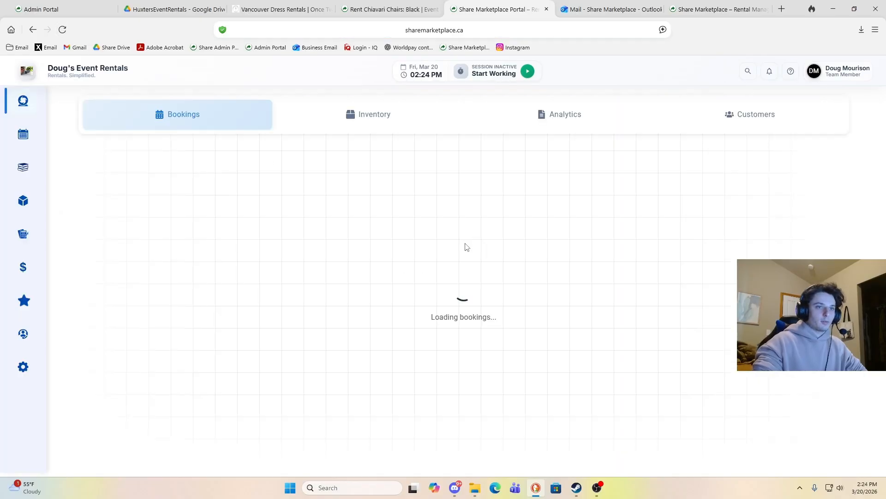
scroll(477, 234, down, 6)
scroll(609, 215, up, 2)
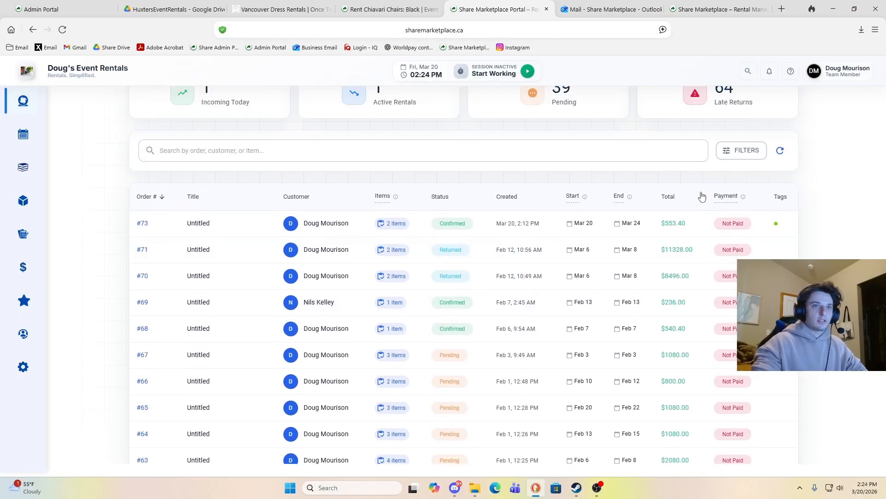
mouse_move(780, 228)
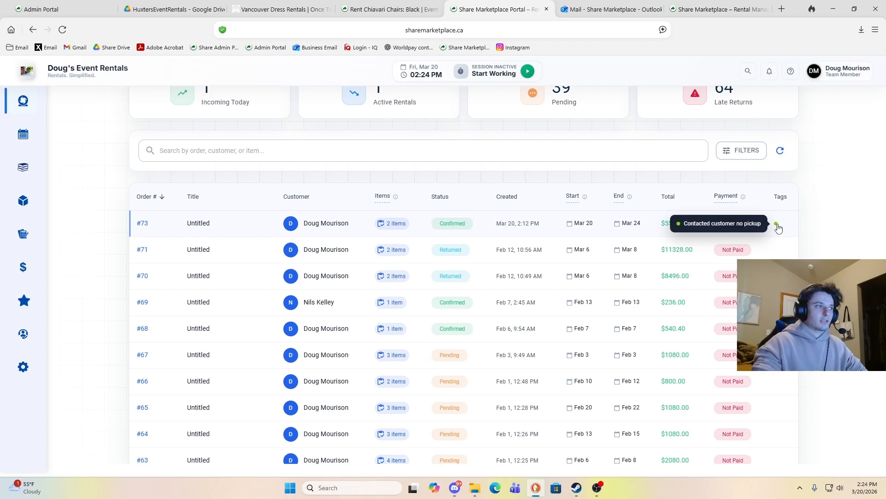
Step: Look through the tag markers on the other bookings in the dashboard list and return to the newest bookings
scroll(787, 247, down, 12)
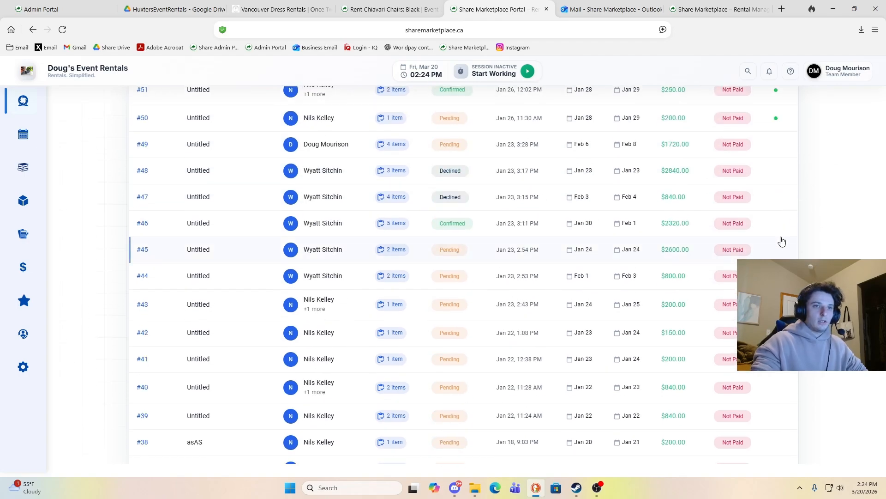
scroll(776, 120, up, 6)
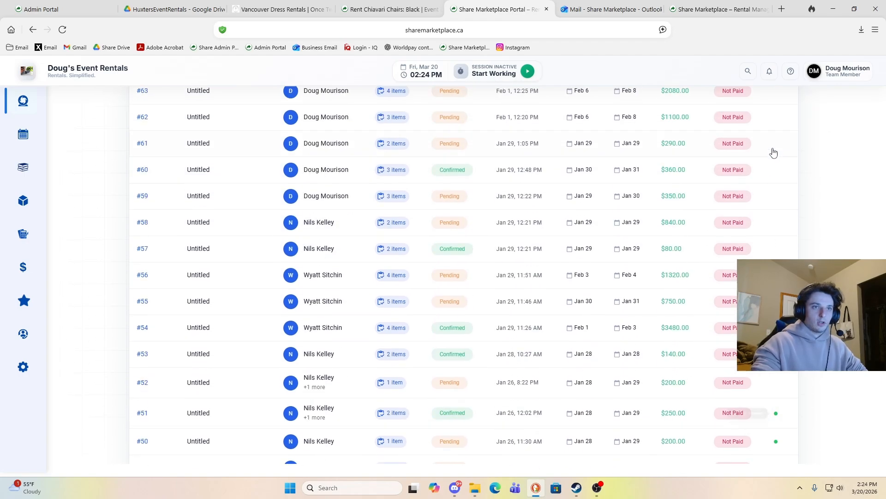
scroll(774, 184, up, 5)
scroll(778, 220, up, 6)
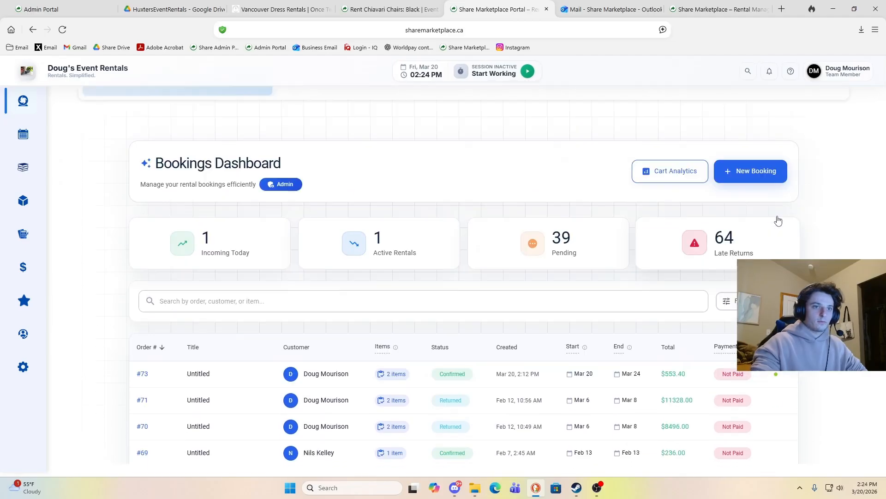
scroll(778, 221, down, 5)
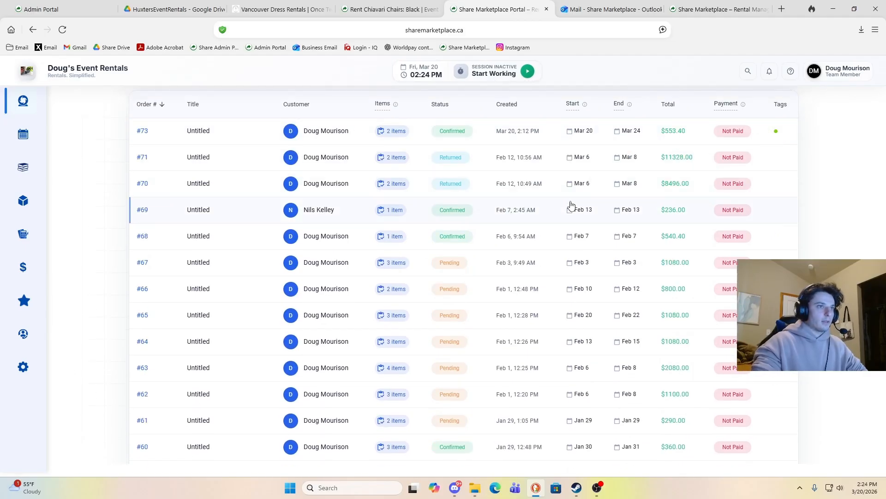
Step: Open the calendar, check the tag on the booking starting March 20, and review its summary before closing it
click(58, 139)
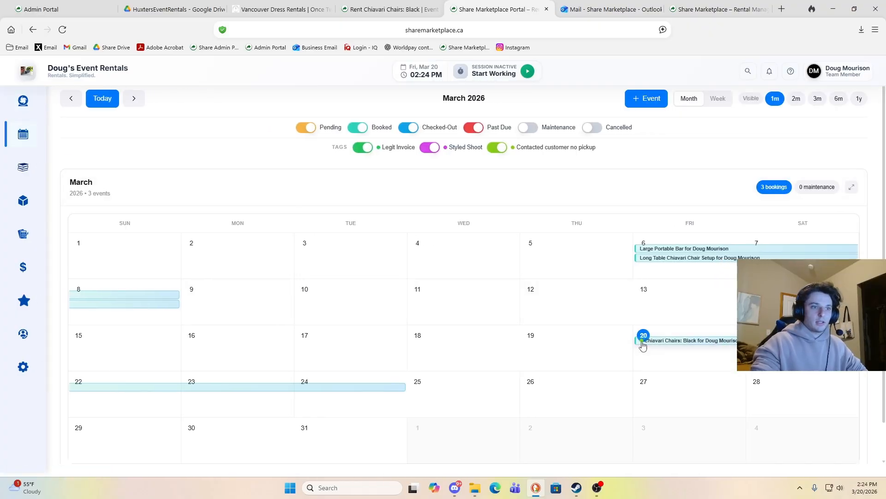
mouse_move(643, 345)
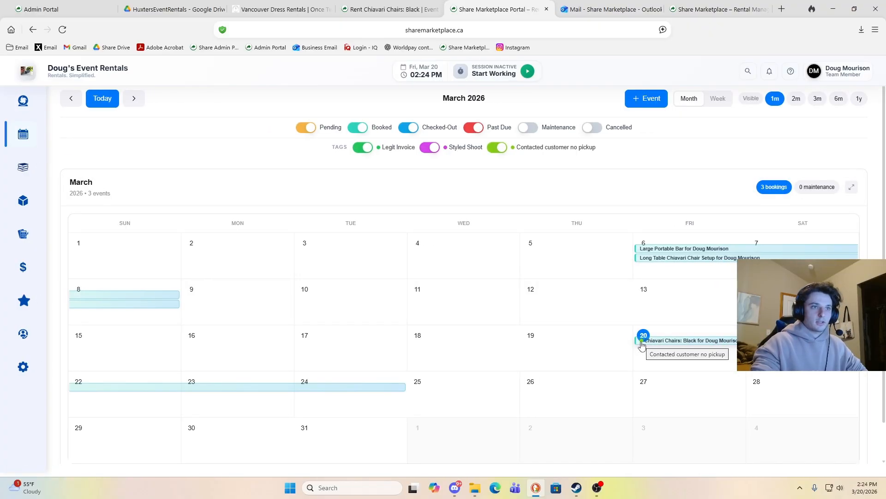
click(699, 341)
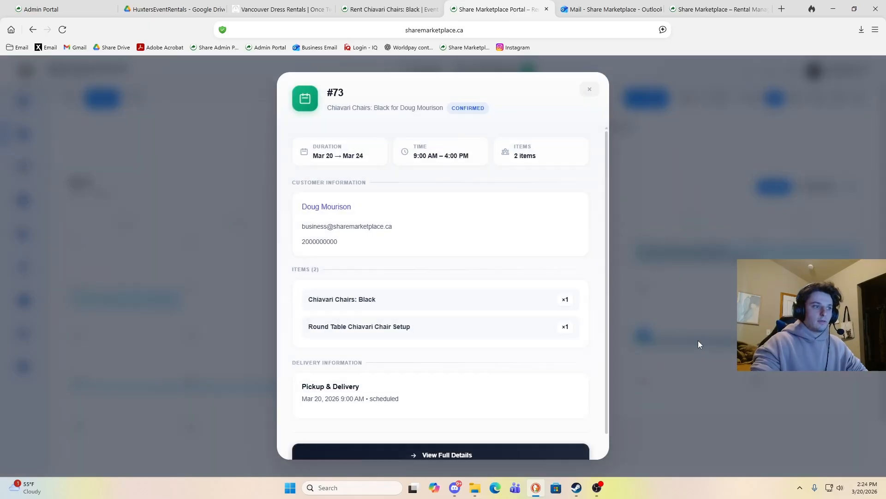
scroll(508, 348, down, 1)
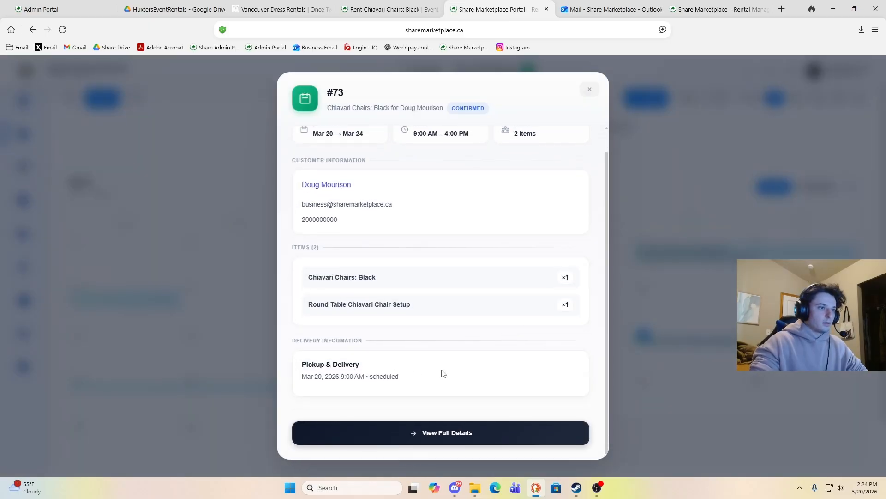
drag(442, 373, 430, 164)
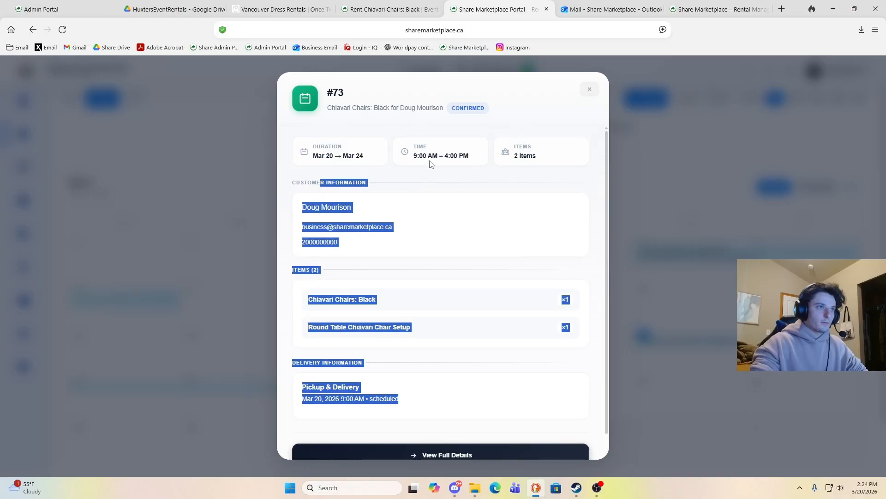
click(589, 89)
Step: Switch the calendar to the weekly layout and show it in Employees View
click(716, 98)
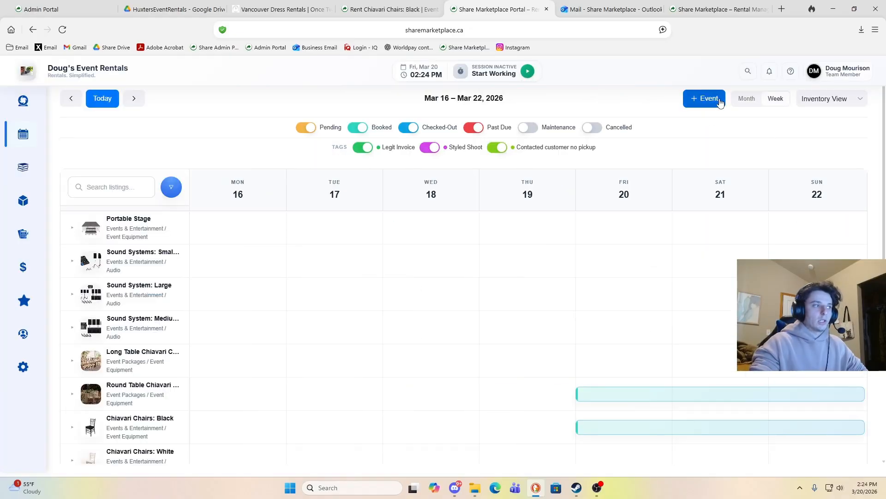
click(829, 99)
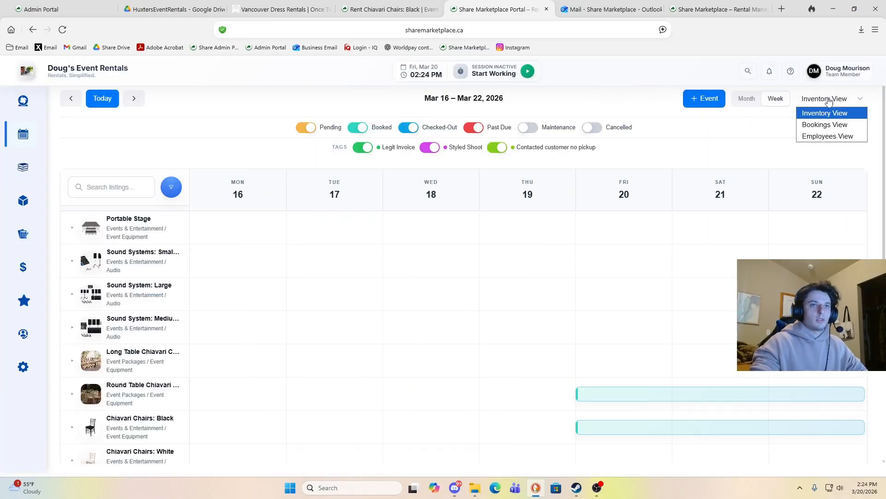
click(822, 136)
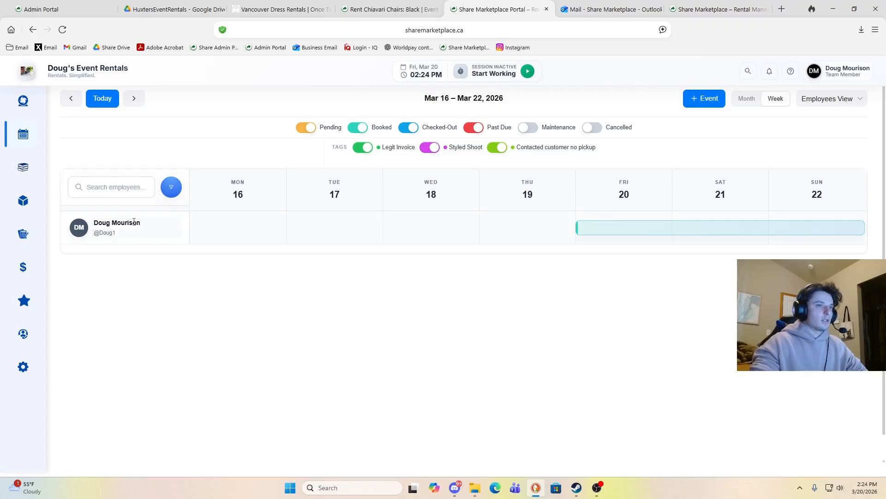
Step: Review the summary of the booking scheduled in the employee's row and close it
click(614, 233)
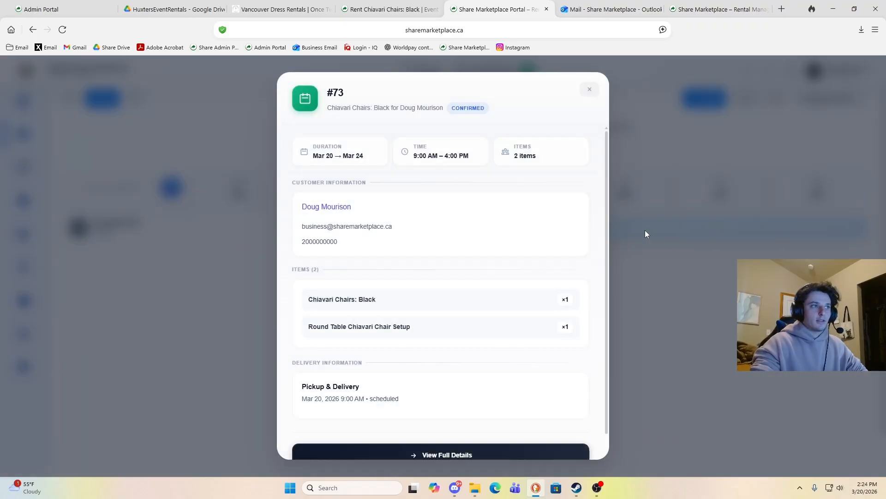
scroll(531, 257, down, 1)
scroll(534, 259, up, 1)
scroll(530, 257, down, 1)
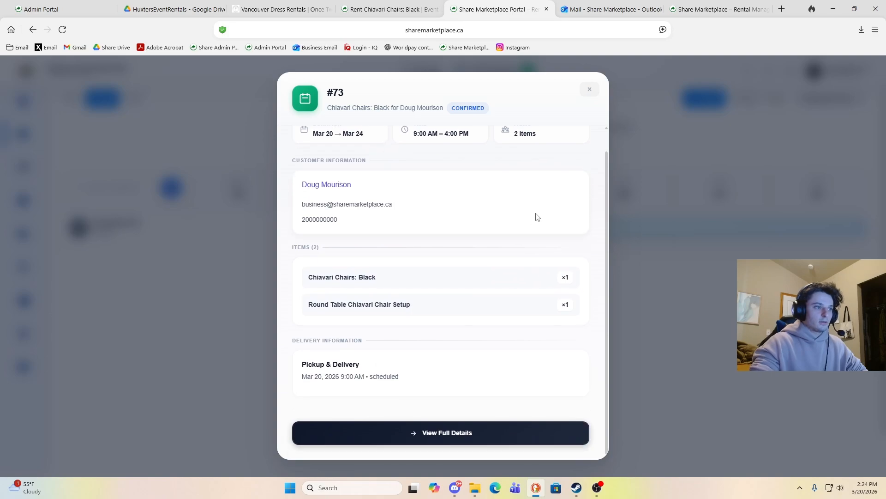
scroll(536, 217, up, 1)
click(589, 89)
click(619, 237)
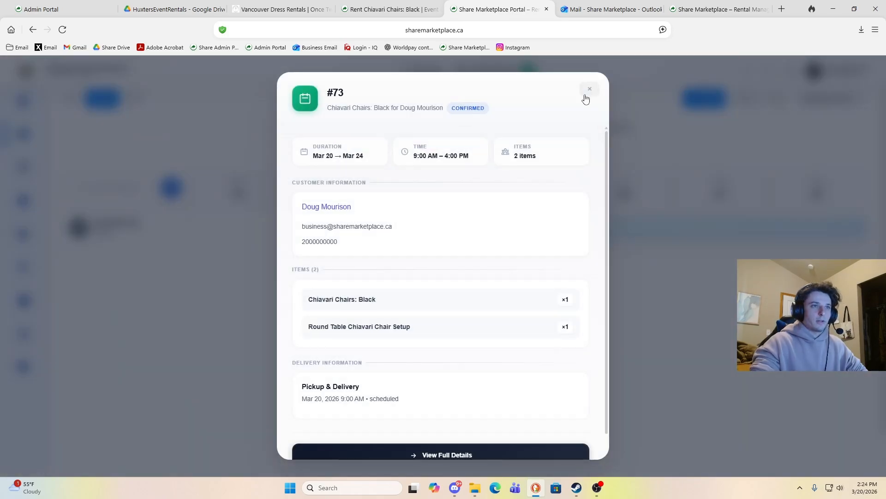
click(590, 90)
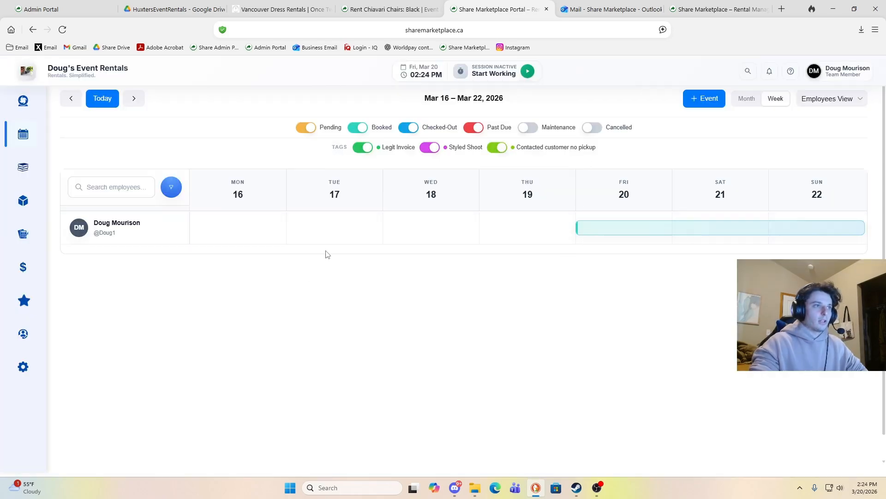
Step: Return to the bookings dashboard and open the newest booking's full details
click(55, 167)
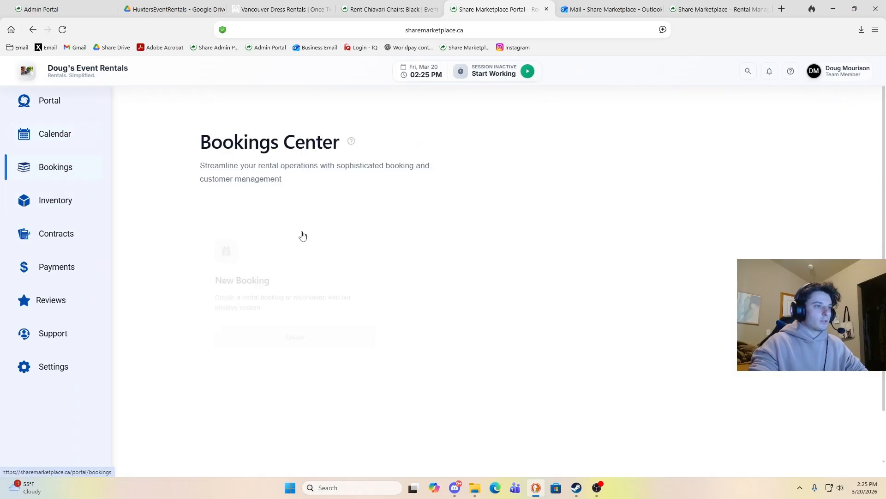
click(497, 340)
scroll(347, 300, down, 2)
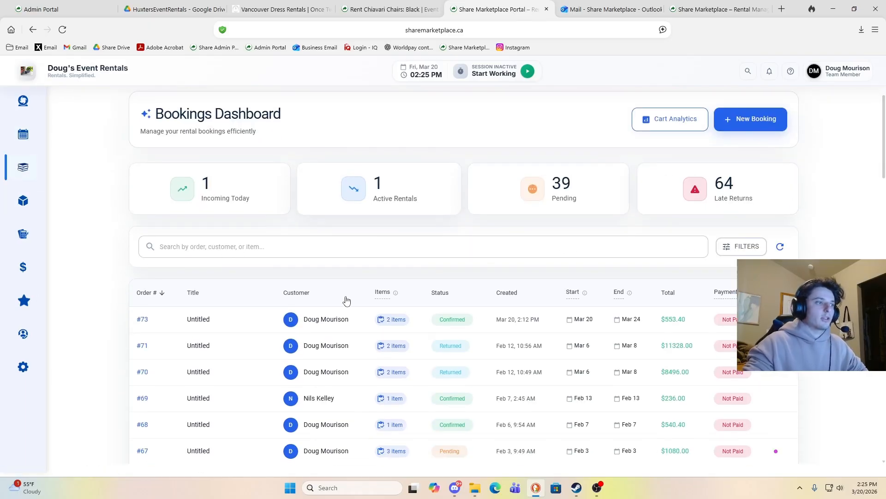
click(358, 313)
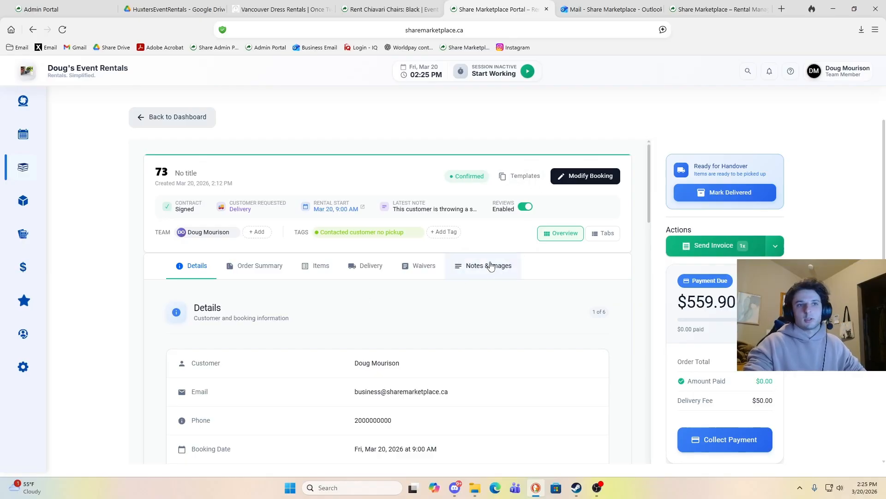
Step: Review the booking's details, order summary, items, delivery, waiver and notes sections, plus its payment and handover actions, ending at the booking header
scroll(493, 270, down, 10)
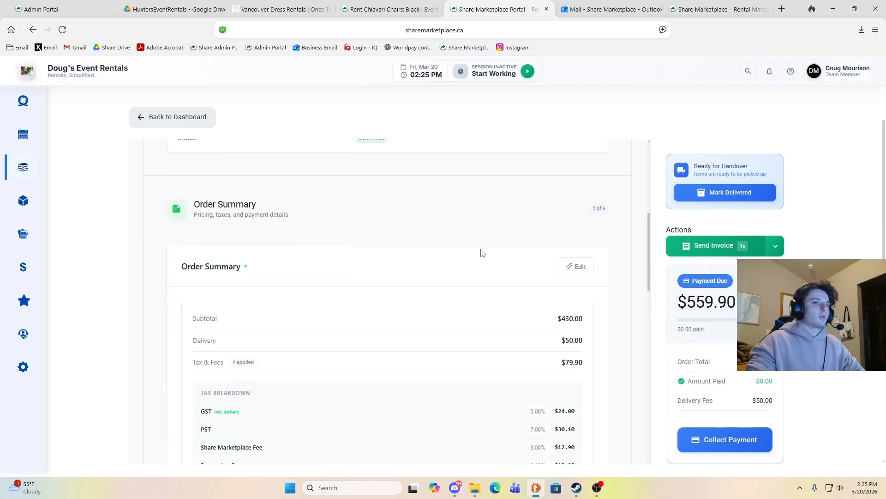
scroll(607, 246, down, 12)
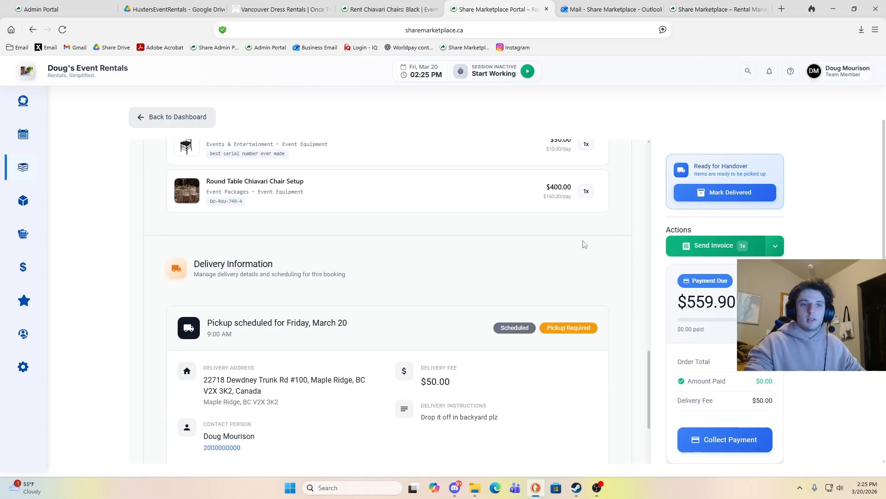
scroll(580, 247, down, 7)
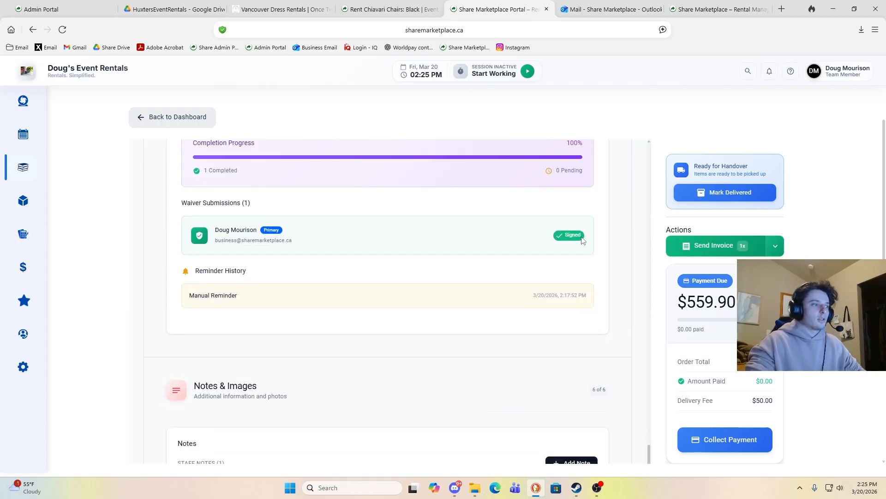
scroll(584, 241, down, 3)
scroll(584, 240, down, 3)
scroll(596, 233, up, 20)
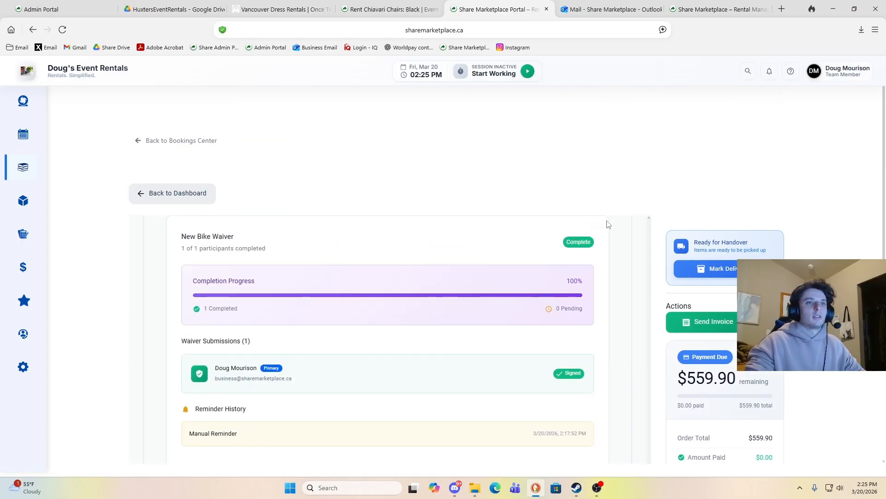
scroll(605, 227, up, 10)
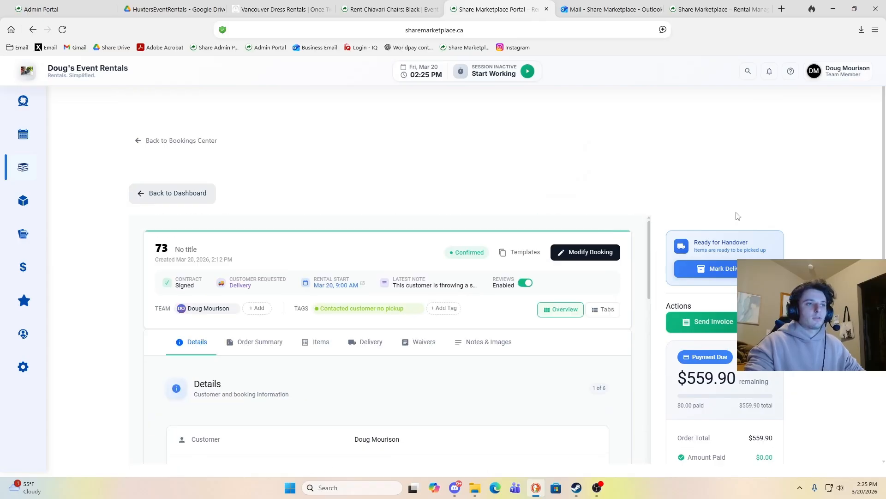
scroll(736, 216, down, 2)
scroll(787, 214, down, 2)
scroll(811, 206, up, 2)
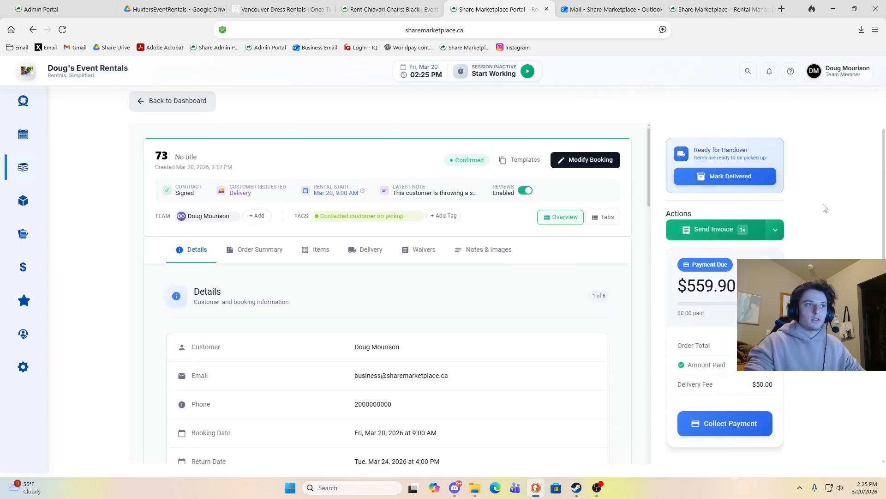
scroll(531, 230, down, 3)
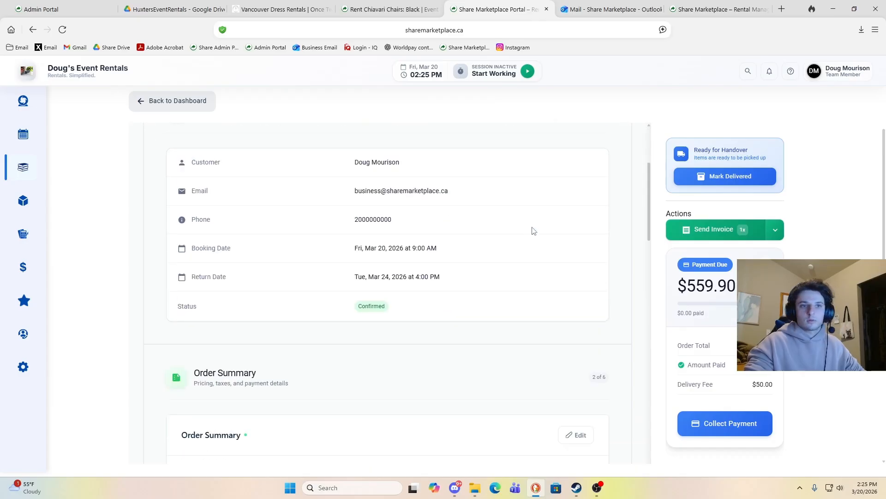
scroll(544, 229, up, 3)
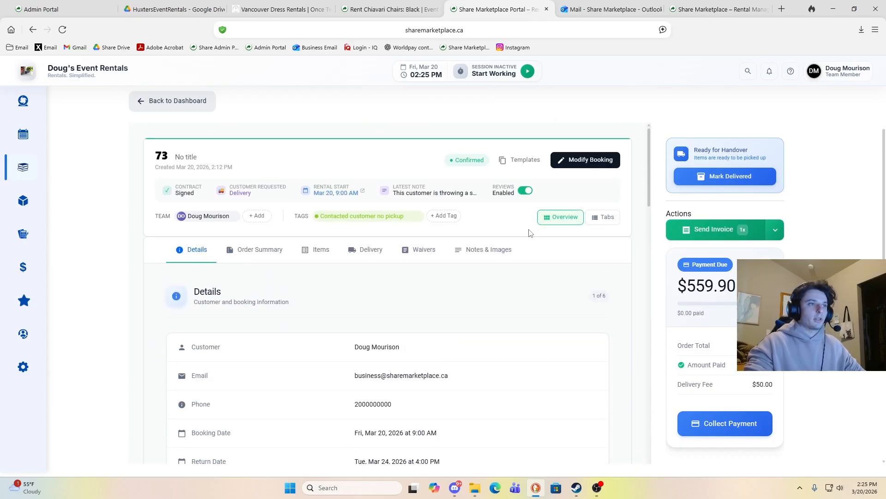